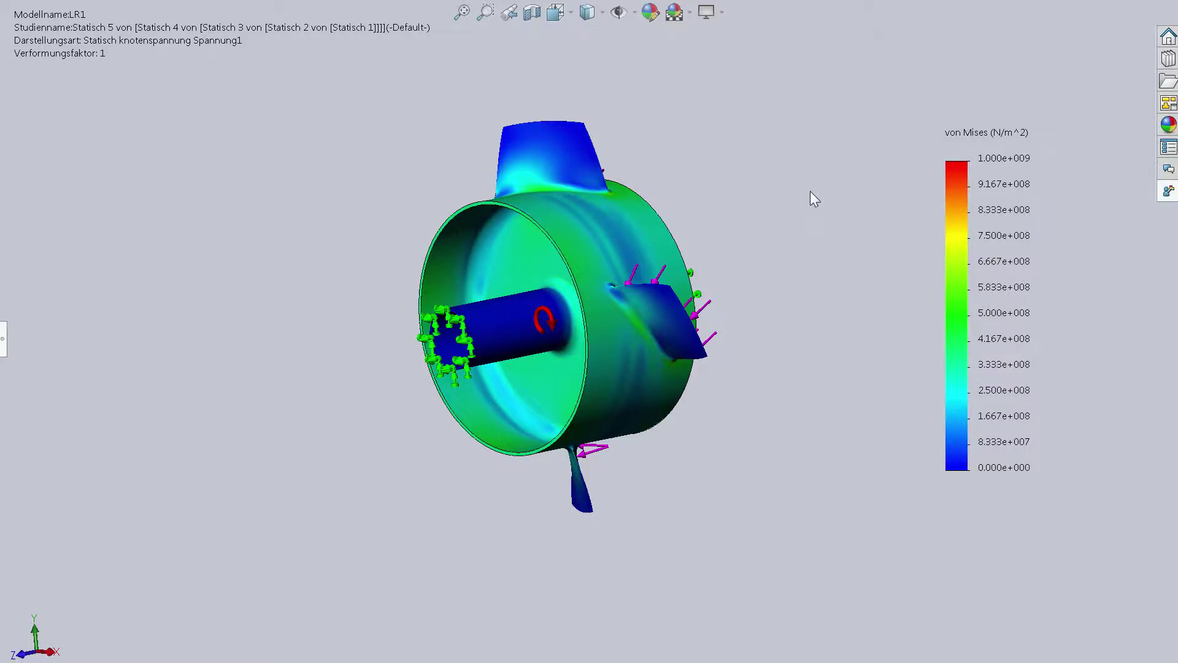
Orbit the von Mises plot to the shaft side, then hide it to reveal the bare model.
mouse_move(810, 190)
middle_mouse_down()
mouse_move(799, 197)
mouse_move(858, 111)
middle_mouse_up()
middle_click_drag(912, 62, 630, 272)
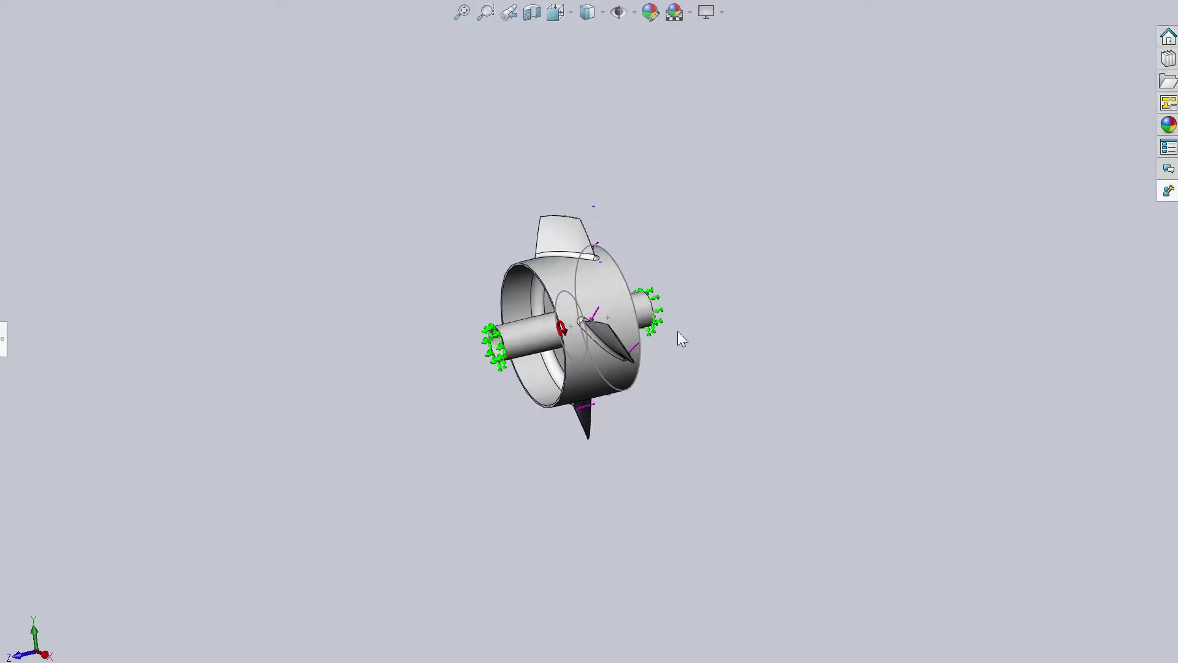
Section the rotor drum with a cutting plane and turn it to a side view.
mouse_move(238, 419)
middle_mouse_down()
mouse_move(247, 268)
mouse_move(265, 237)
mouse_move(315, 504)
mouse_move(260, 499)
mouse_move(171, 555)
mouse_move(239, 452)
mouse_move(290, 315)
mouse_move(485, 258)
mouse_move(600, 442)
mouse_move(426, 536)
mouse_move(484, 542)
mouse_move(552, 399)
mouse_move(636, 292)
mouse_move(227, 128)
mouse_move(502, 57)
middle_mouse_up()
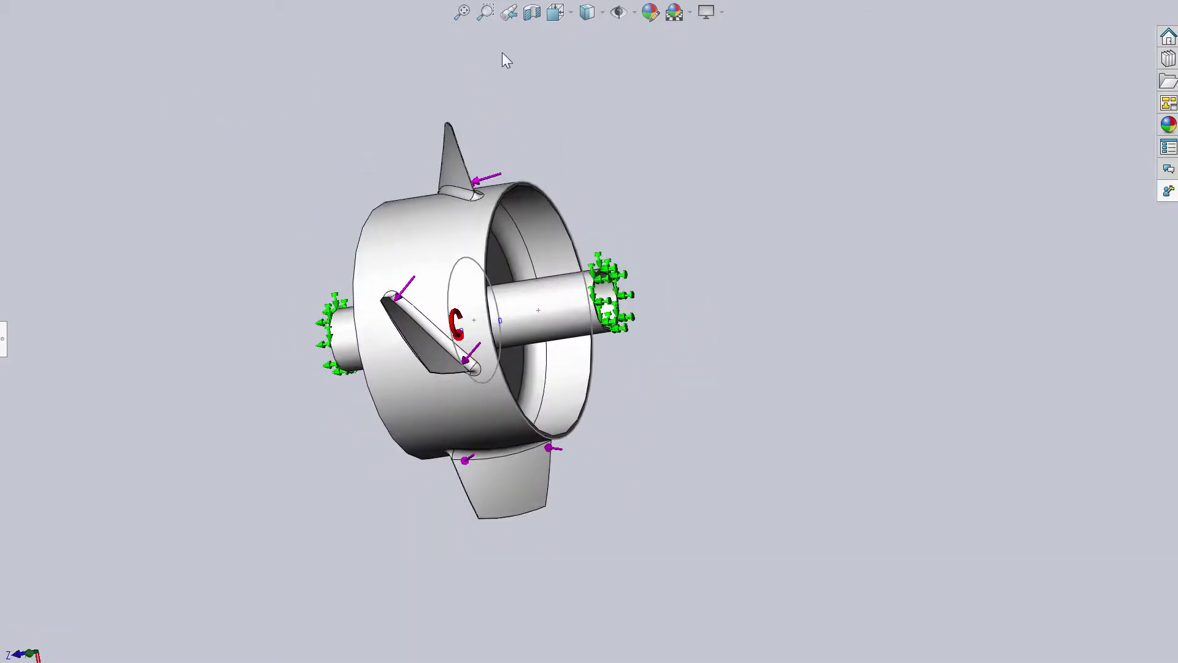
left_click(532, 12)
mouse_move(602, 478)
middle_mouse_down()
mouse_move(272, 295)
mouse_move(206, 419)
mouse_move(197, 406)
middle_mouse_up()
Zoom in on the cut shaft and swing the section plane to a new angle.
scroll(474, 252, "down", 2)
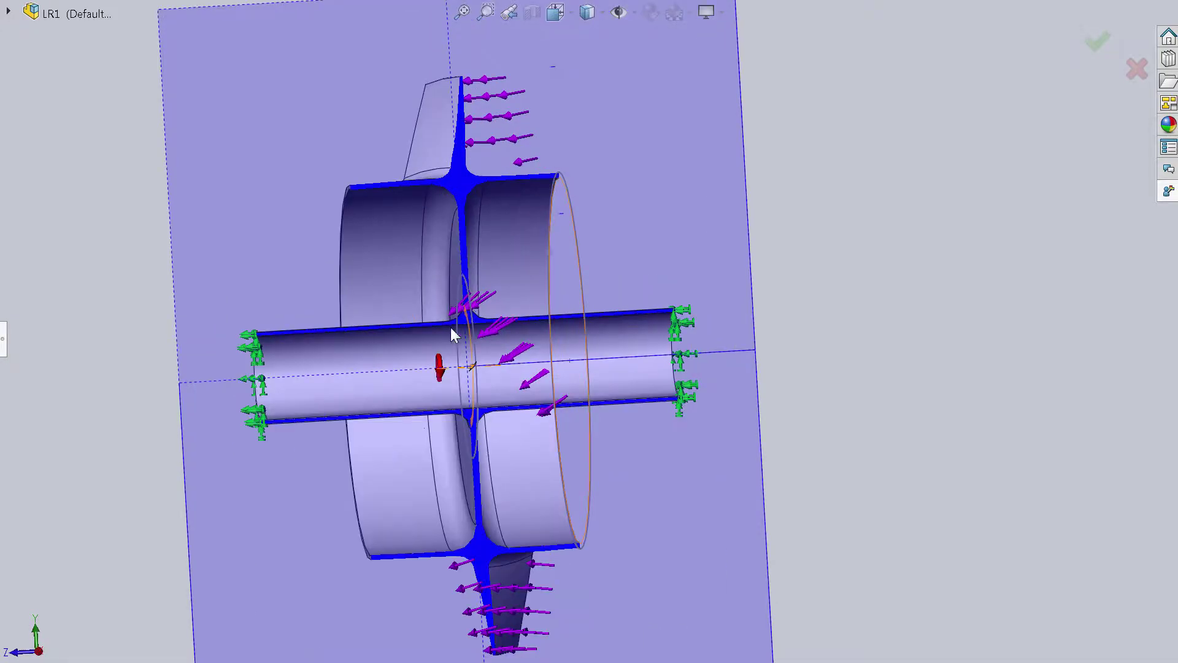
scroll(451, 326, "down", 1)
scroll(467, 144, "down", 3)
scroll(459, 84, "down", 1)
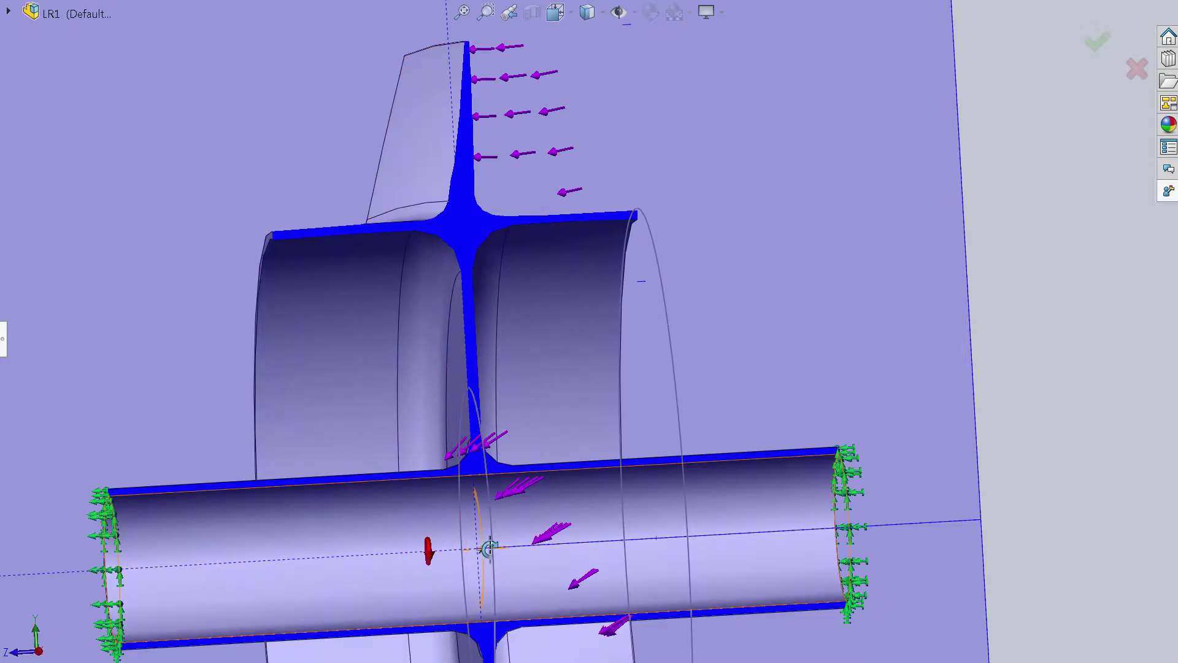
mouse_move(489, 548)
middle_mouse_down()
mouse_move(504, 584)
mouse_move(532, 554)
middle_mouse_up()
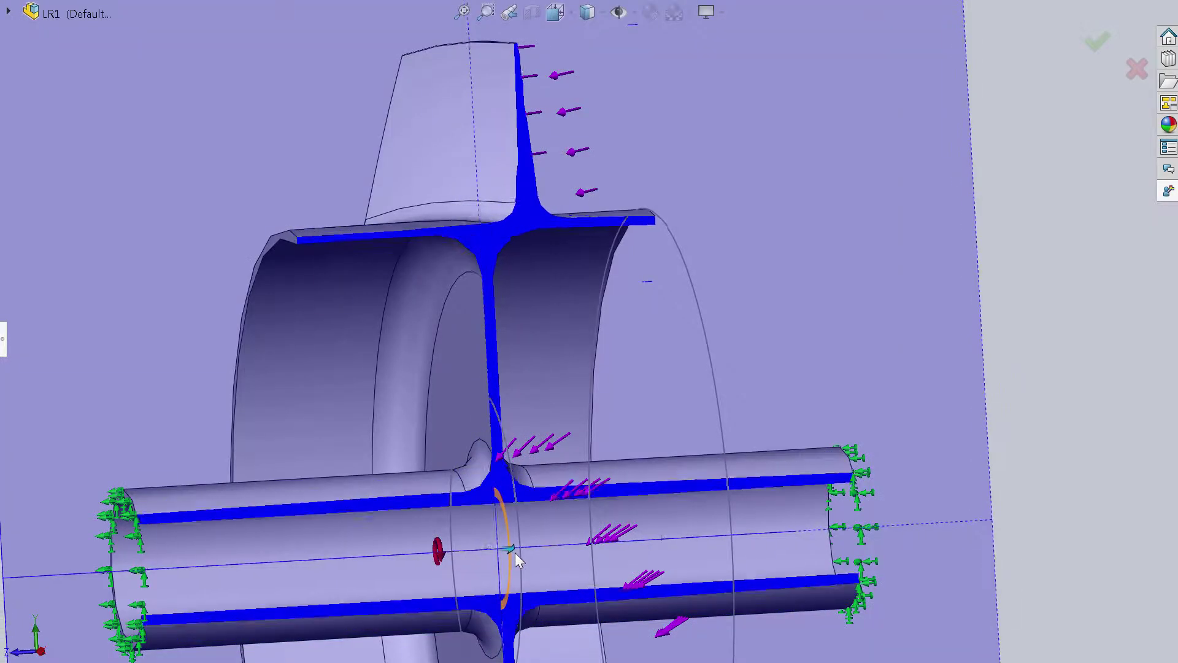
mouse_move(532, 554)
left_mouse_down()
mouse_move(657, 557)
mouse_move(610, 564)
left_mouse_up()
Shift the section plane sideways through a blade to inspect that cut.
scroll(727, 620, "up", 2)
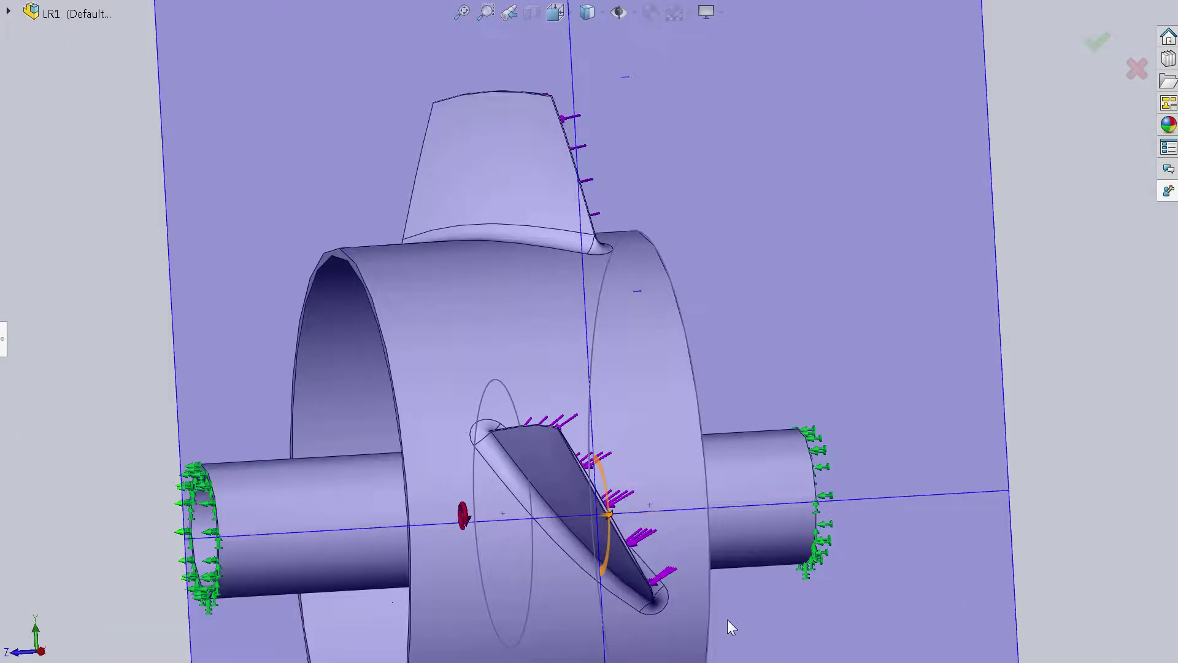
scroll(598, 527, "down", 2)
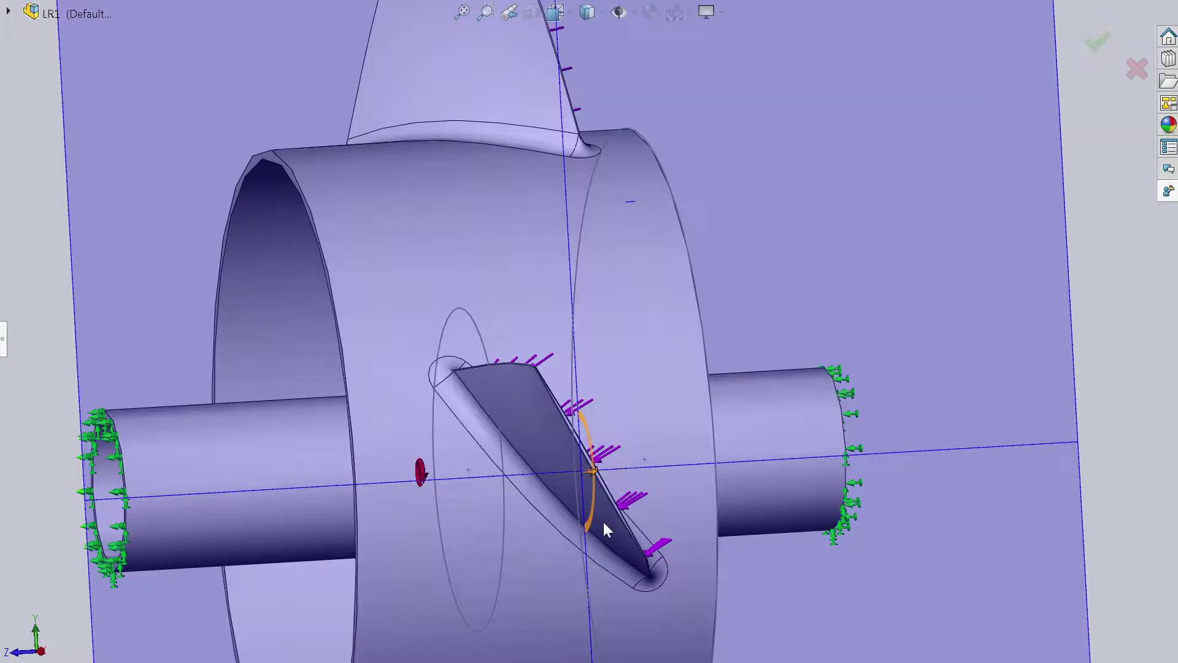
scroll(624, 536, "up", 2)
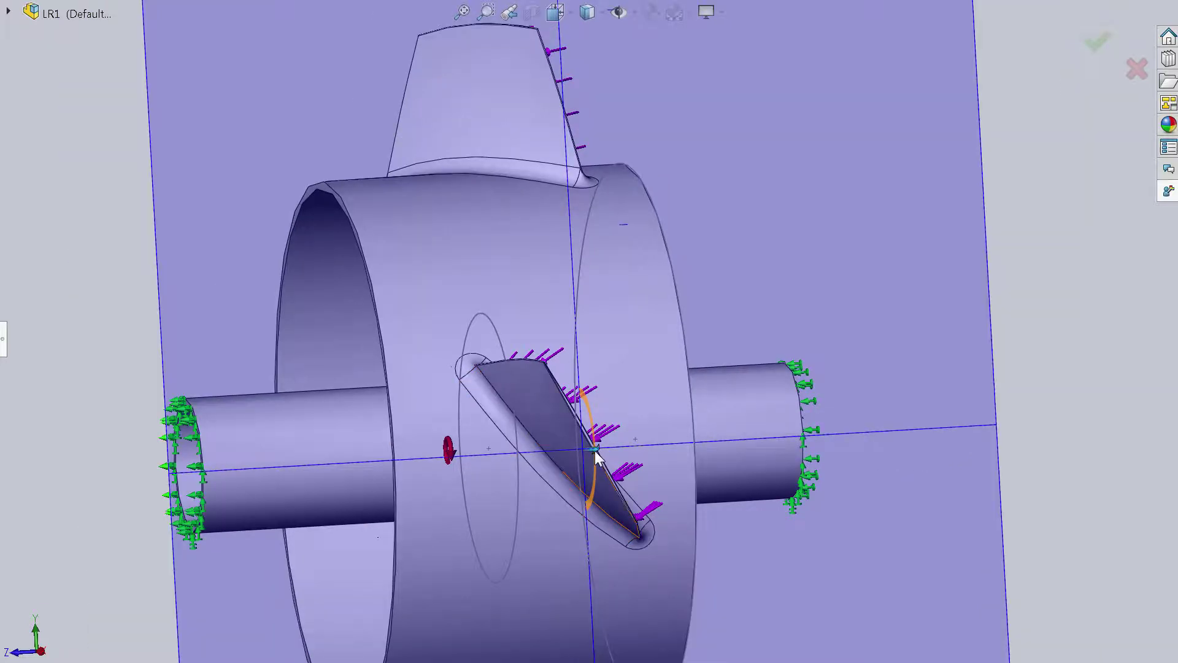
mouse_move(595, 451)
left_mouse_down()
mouse_move(641, 458)
mouse_move(534, 506)
mouse_move(325, 534)
left_mouse_up()
key("Escape")
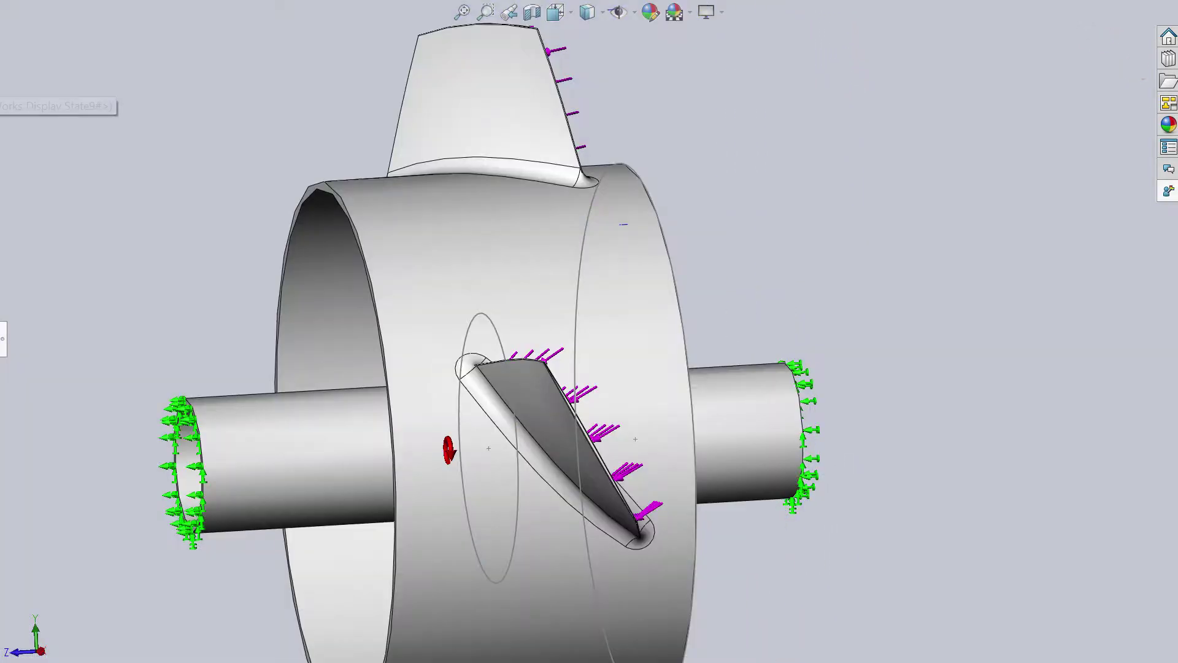
scroll(336, 349, "up", 5)
middle_click_drag(392, 432, 573, 507)
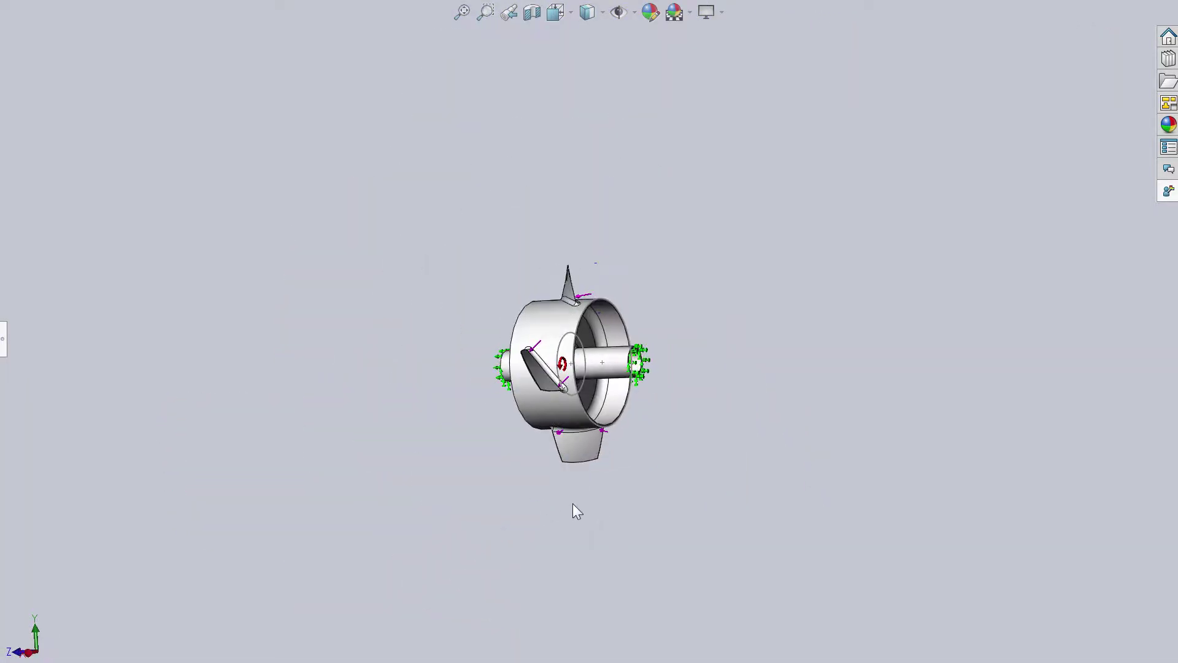
scroll(573, 507, "down", 2)
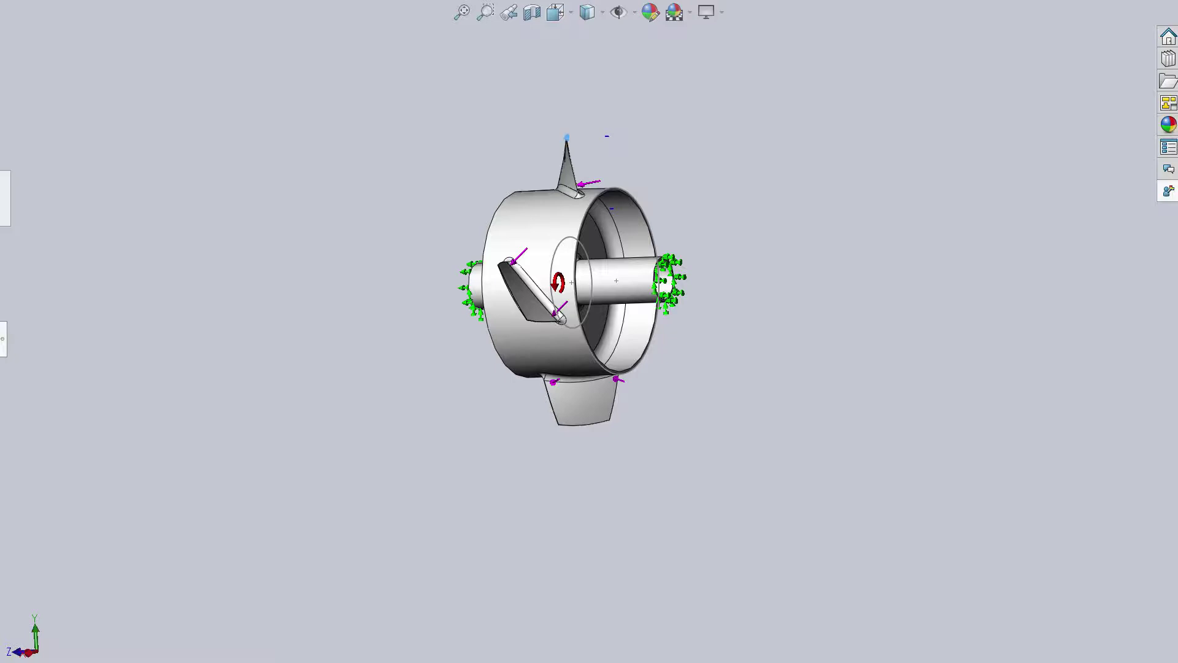
mouse_move(255, 518)
middle_mouse_down()
mouse_move(613, 248)
mouse_move(568, 108)
mouse_move(514, 121)
middle_mouse_up()
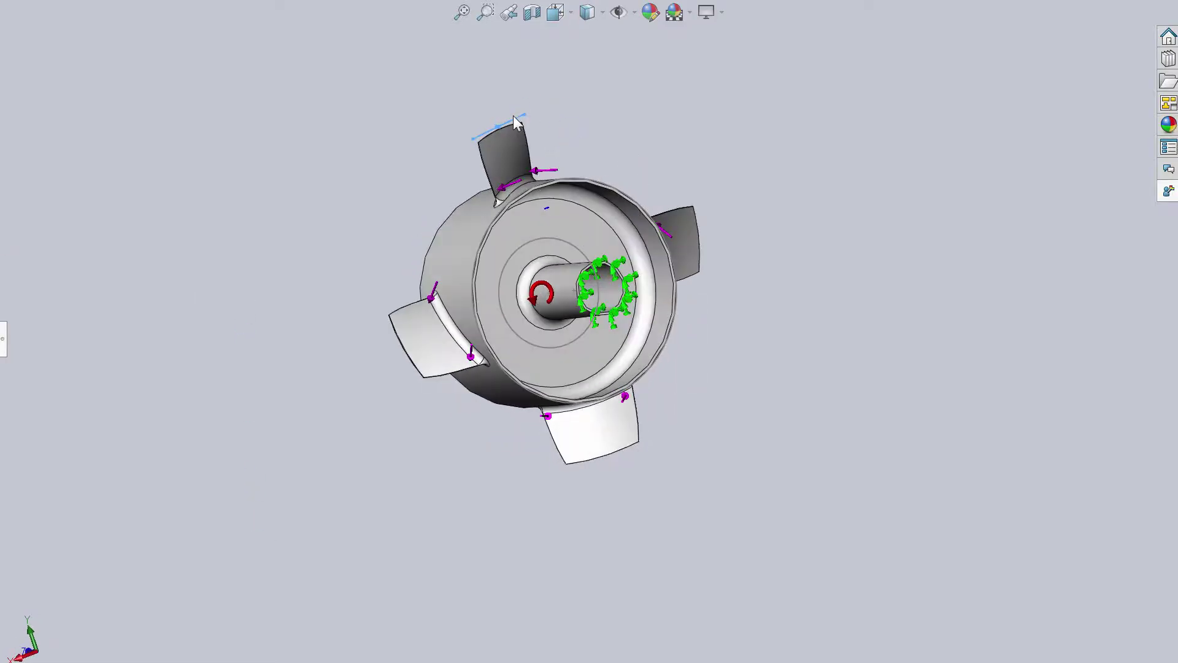
scroll(514, 121, "down", 3)
middle_click_drag(495, 172, 589, 258)
scroll(599, 260, "down", 3)
scroll(599, 433, "down", 3)
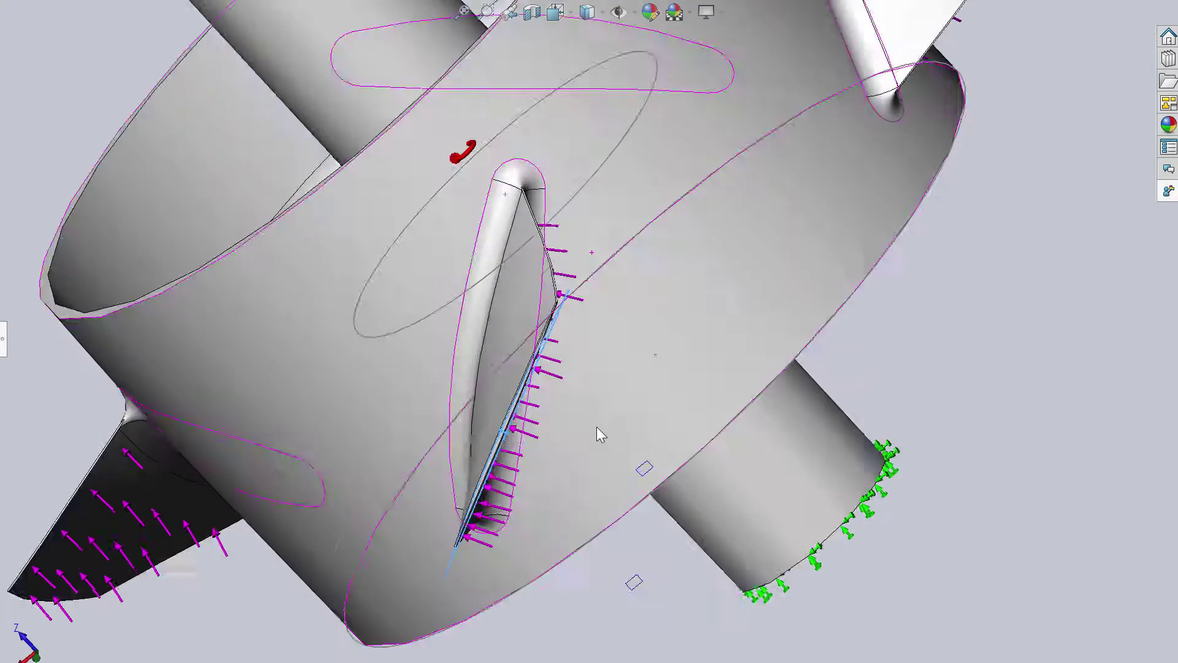
scroll(597, 426, "up", 2)
scroll(594, 392, "down", 2)
mouse_move(595, 393)
middle_mouse_down()
mouse_move(467, 546)
mouse_move(34, 297)
middle_mouse_up()
mouse_move(434, 621)
middle_mouse_down()
mouse_move(447, 495)
mouse_move(434, 350)
mouse_move(490, 446)
mouse_move(544, 356)
mouse_move(647, 413)
mouse_move(689, 561)
mouse_move(671, 407)
mouse_move(624, 459)
mouse_move(164, 74)
middle_mouse_up()
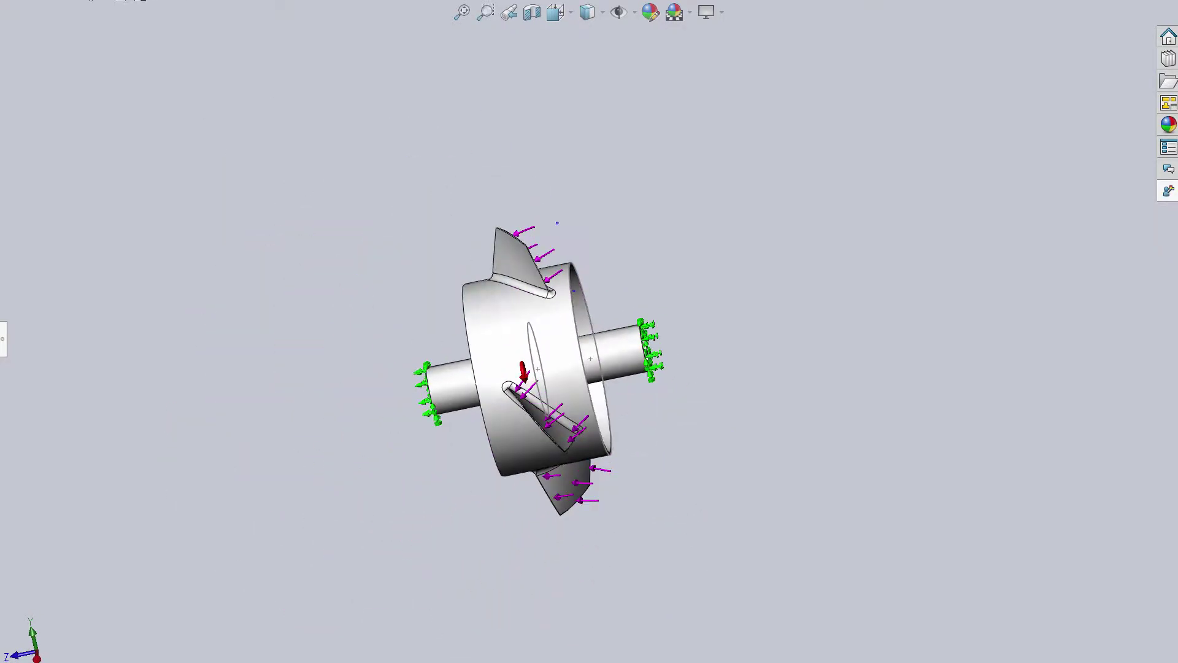
left_click(633, 362)
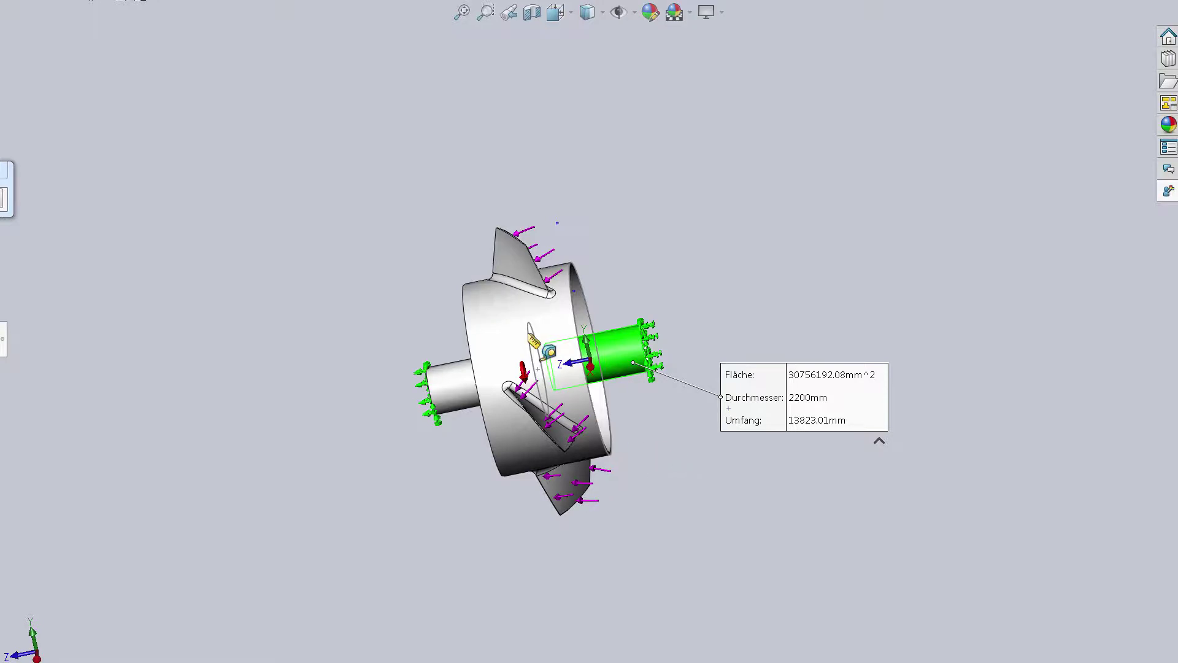
left_click(489, 312)
left_click(394, 415)
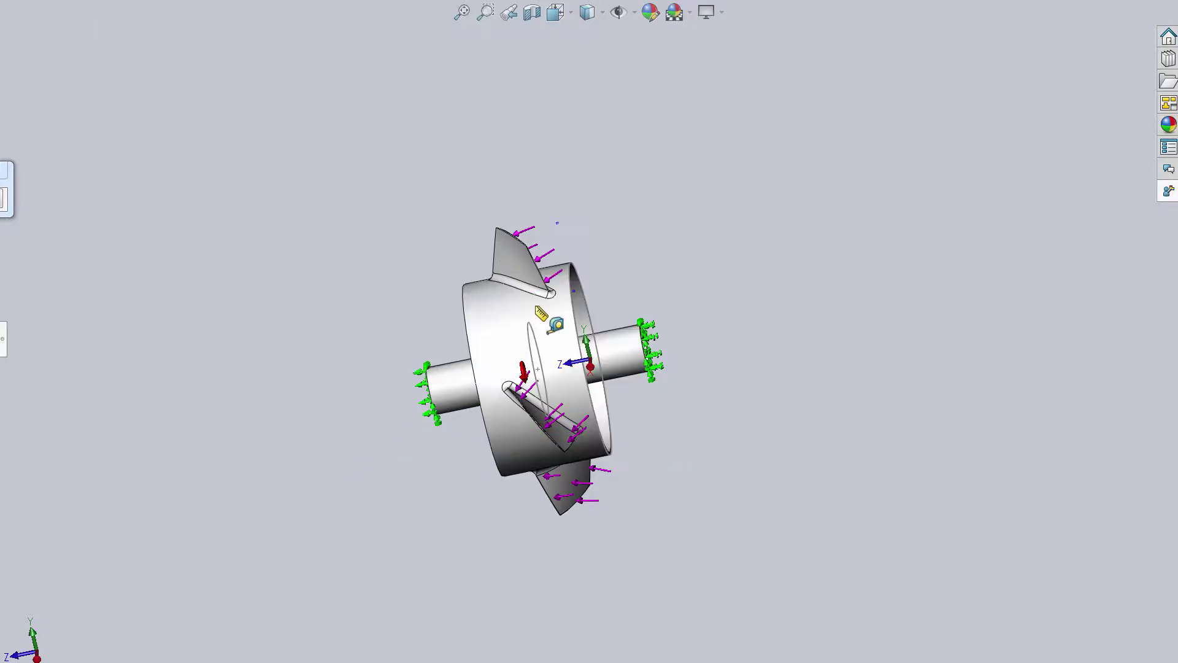
left_click(502, 309)
mouse_move(368, 476)
middle_mouse_down()
mouse_move(281, 495)
mouse_move(522, 324)
middle_mouse_up()
left_click(333, 490)
left_click(526, 286)
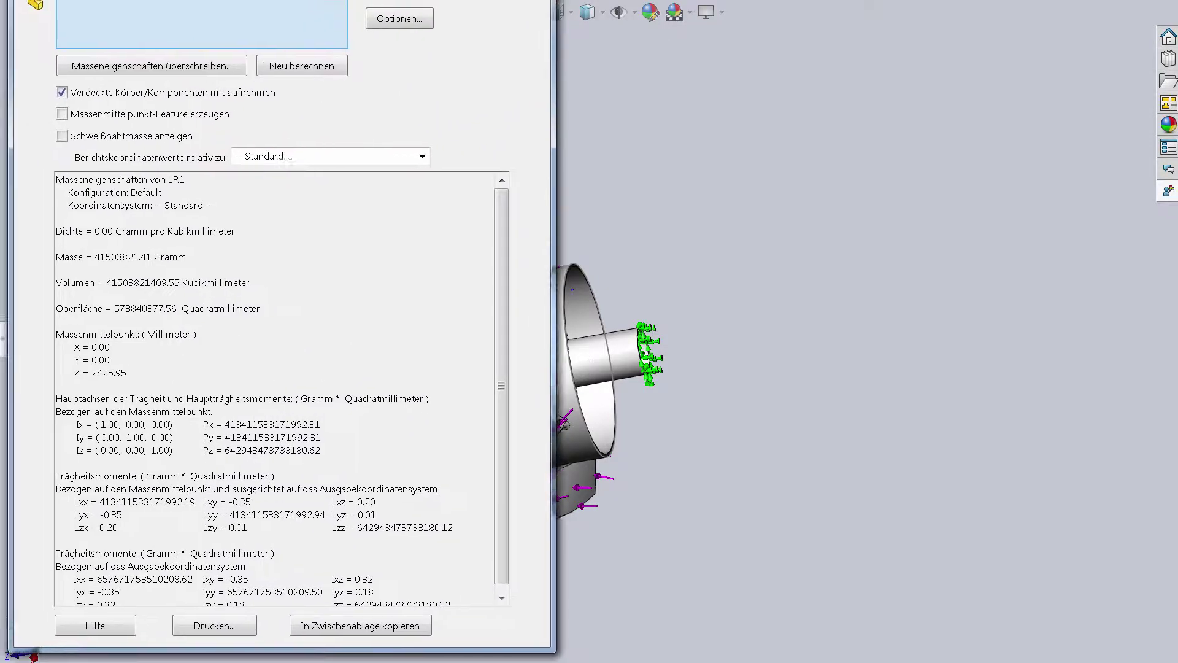
key("ctrl+1")
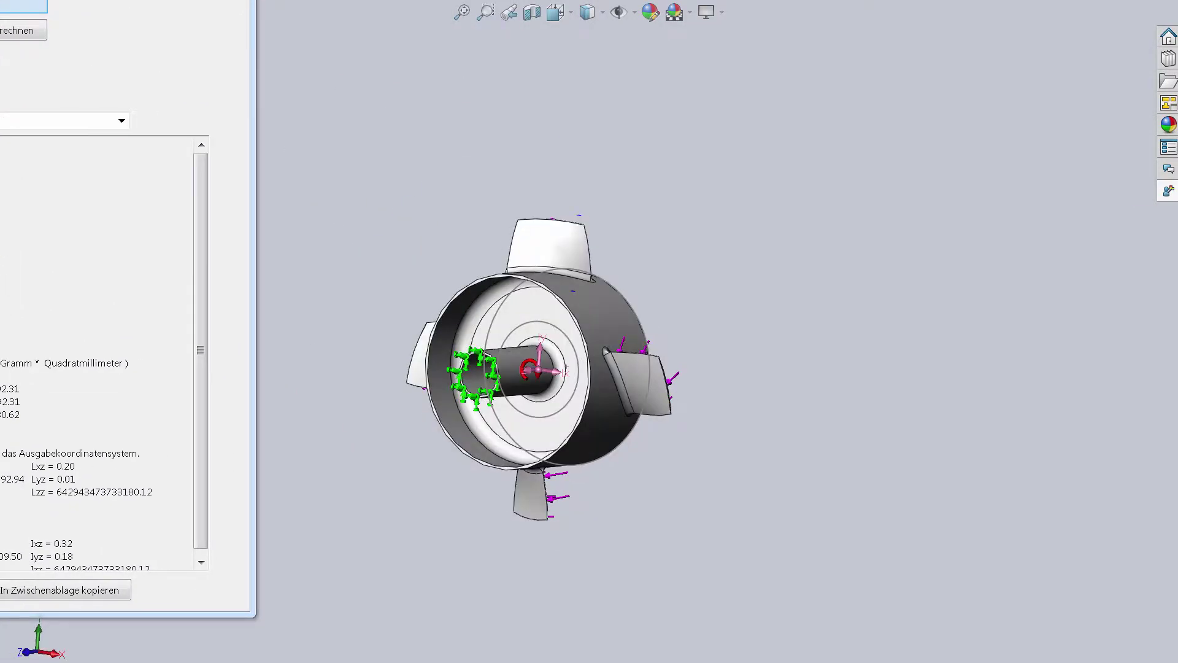
key("Escape")
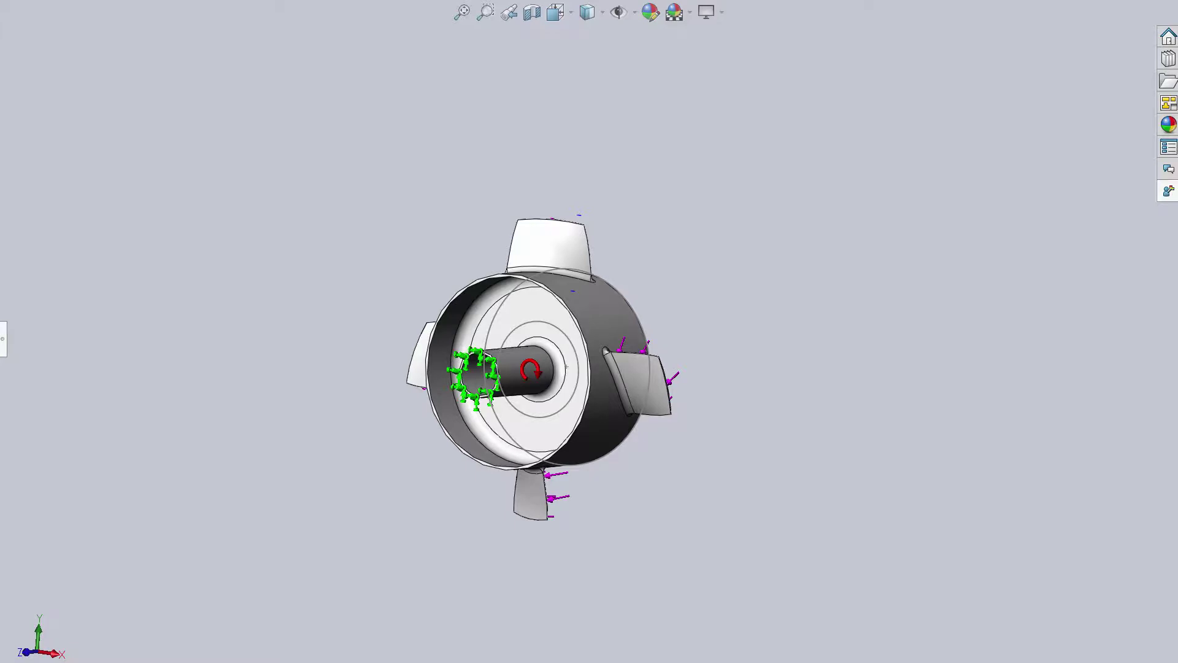
middle_click_drag(797, 589, 739, 558)
middle_click_drag(588, 568, 425, 579)
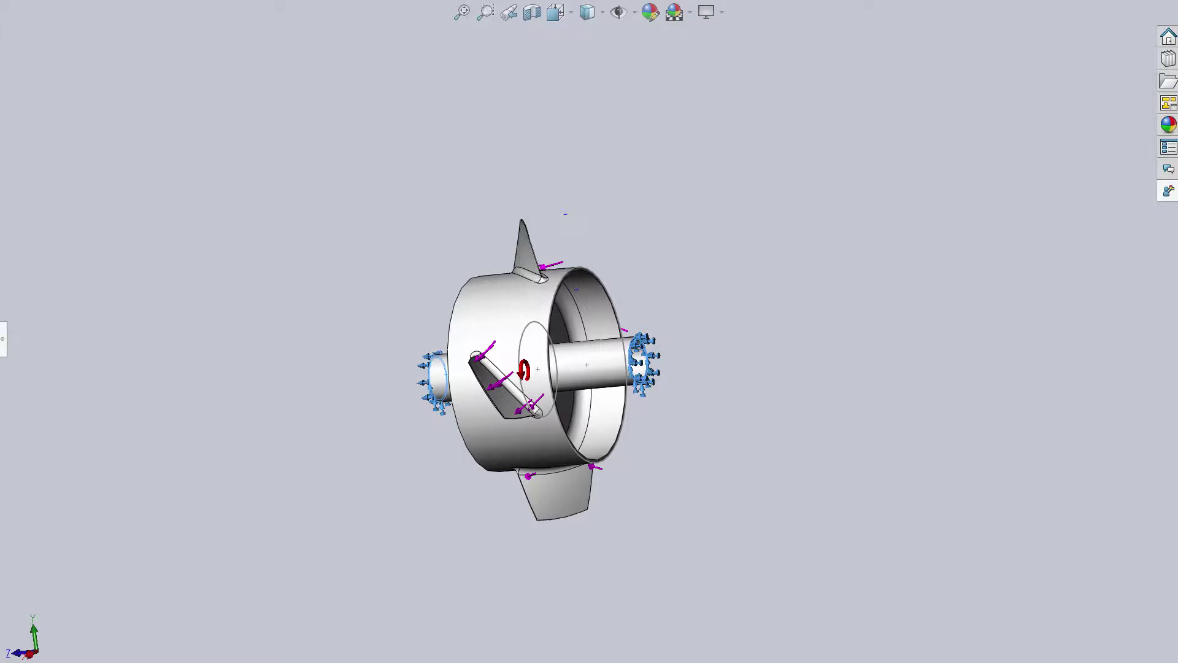
right_click(2, 363)
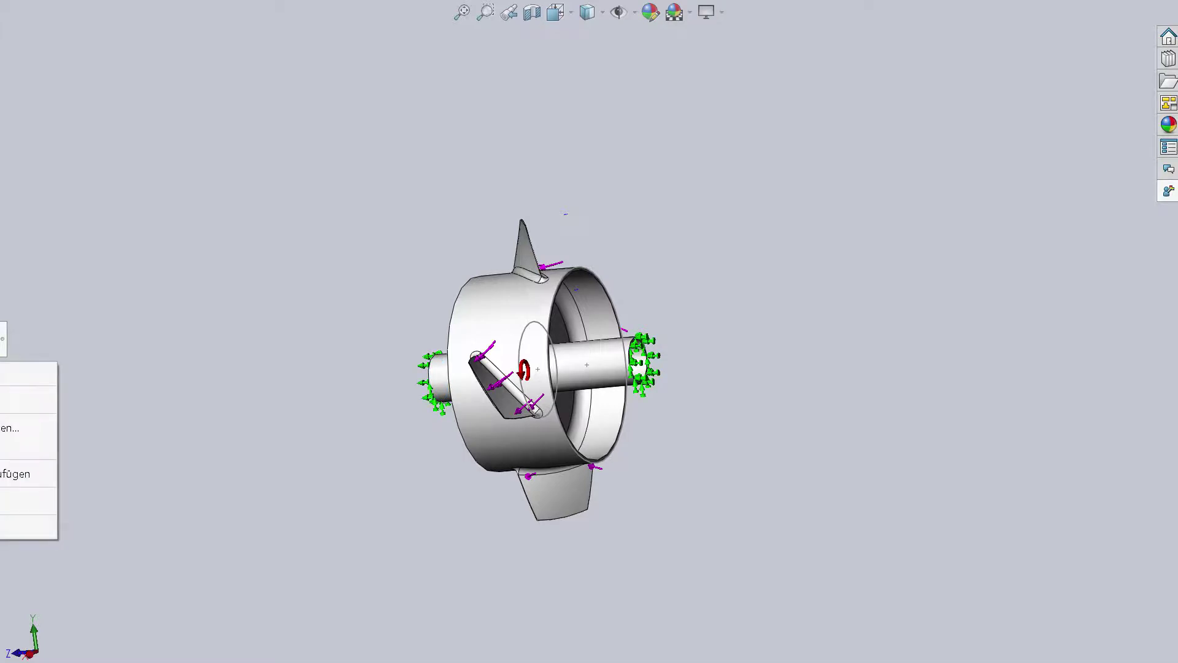
left_click(18, 428)
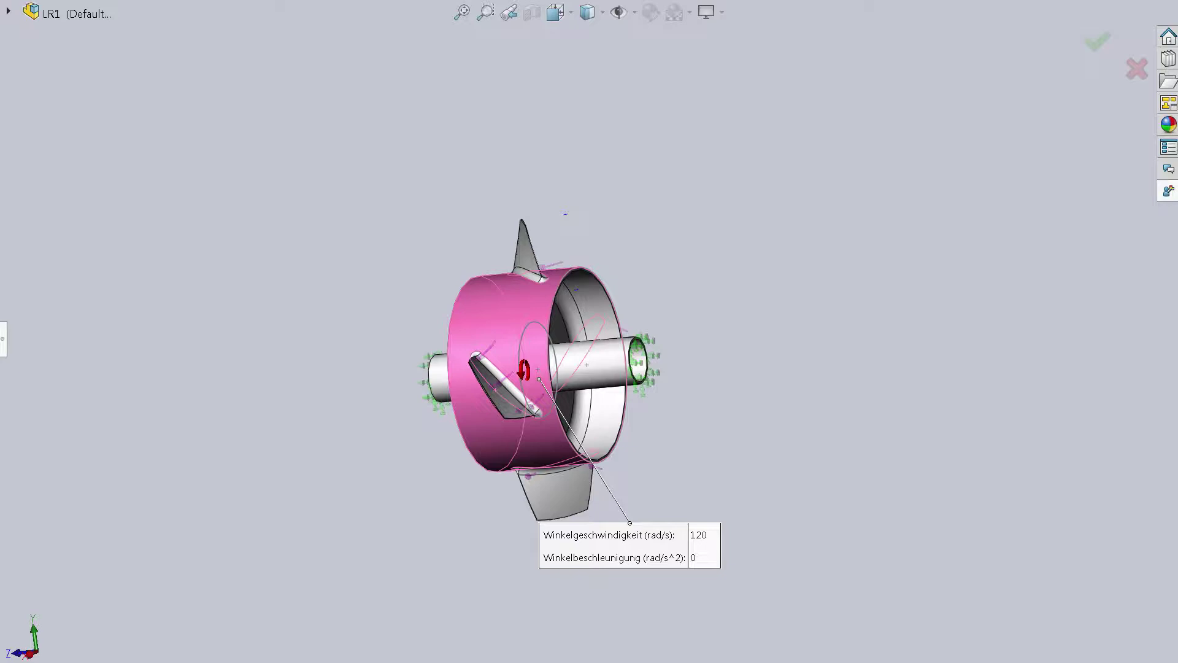
key("Return")
right_click(2, 388)
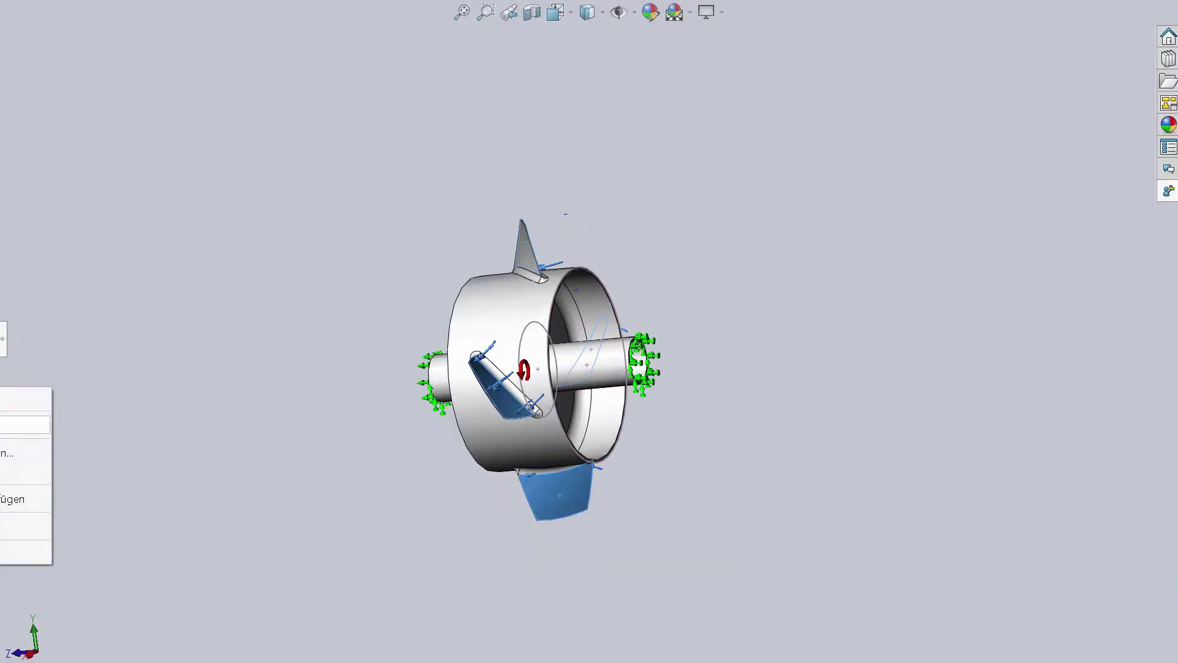
left_click(24, 452)
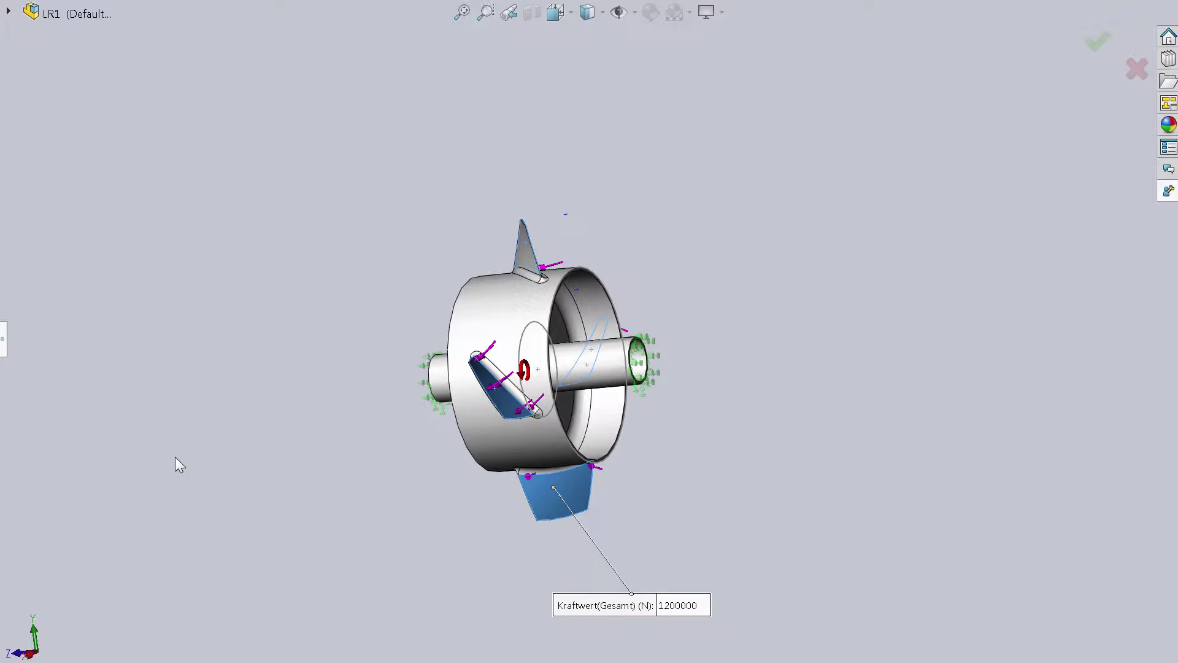
mouse_move(175, 456)
middle_mouse_down()
mouse_move(712, 413)
mouse_move(537, 437)
mouse_move(514, 35)
middle_mouse_up()
left_click(533, 12)
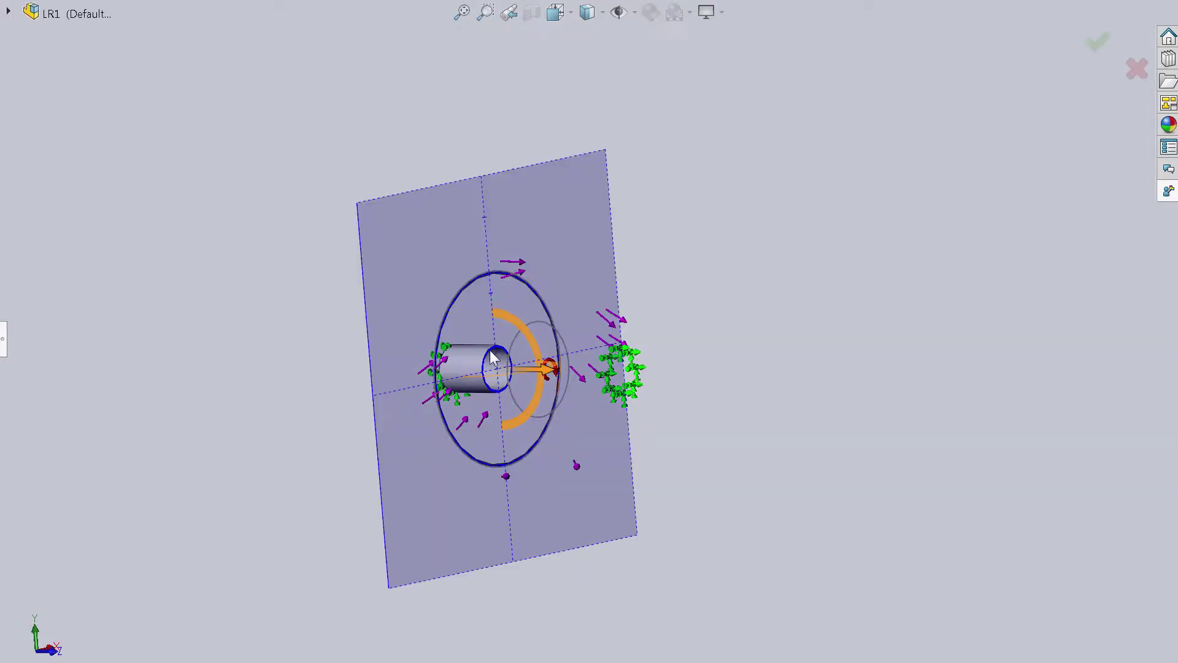
scroll(554, 405, "down", 2)
scroll(558, 418, "down", 2)
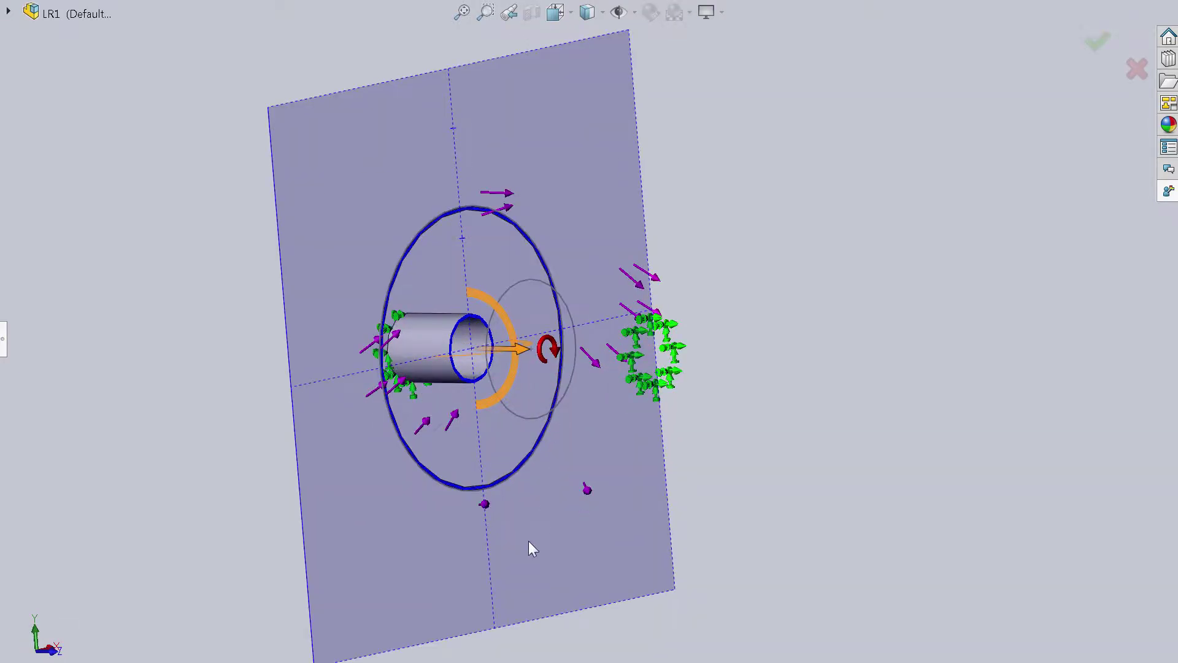
mouse_move(528, 356)
left_mouse_down()
mouse_move(699, 387)
mouse_move(334, 369)
left_mouse_up()
Exit the section view, check the 100 mm mesh details, and show the mesh facing the hub.
key("Escape")
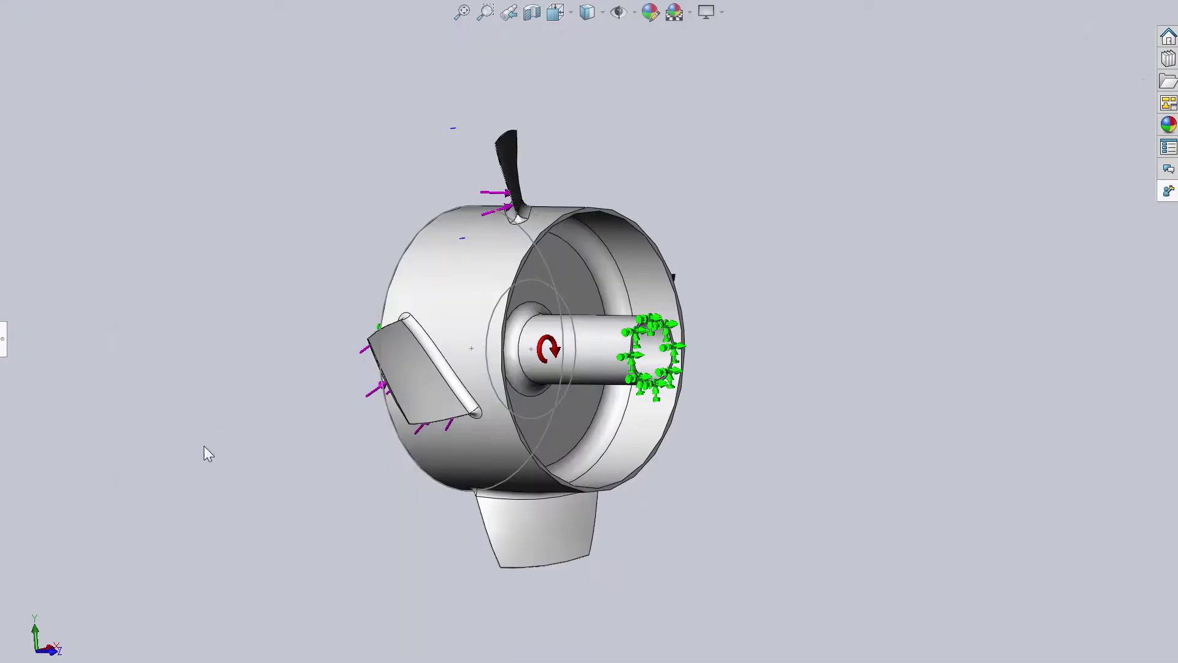
right_click(24, 656)
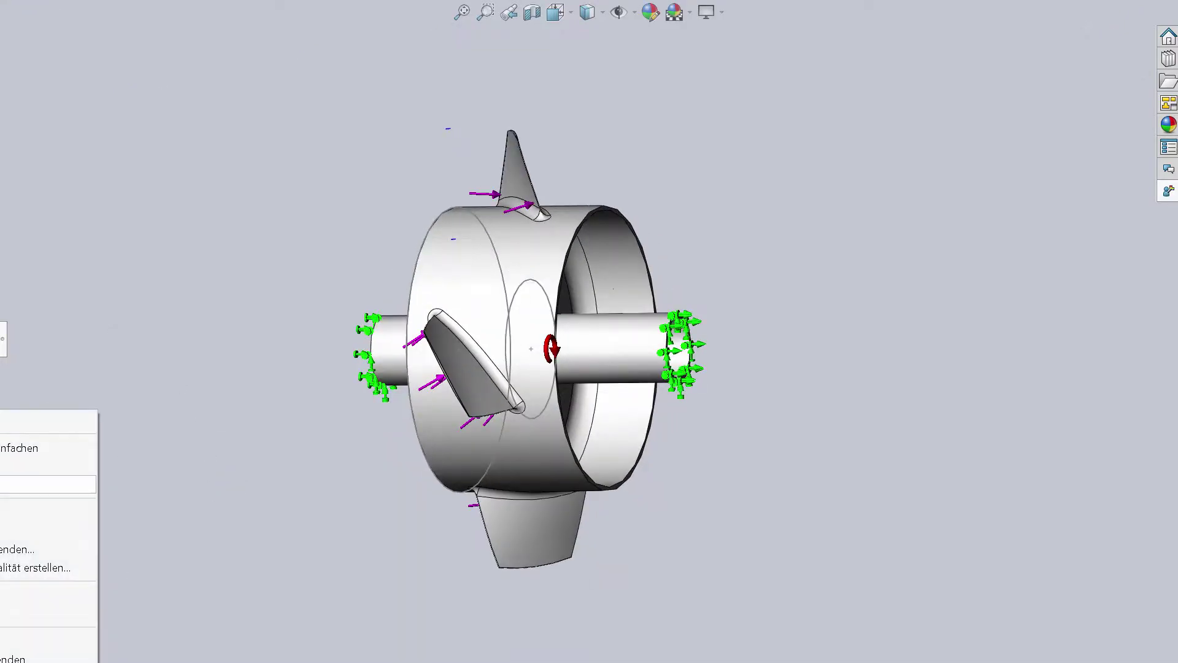
left_click(37, 530)
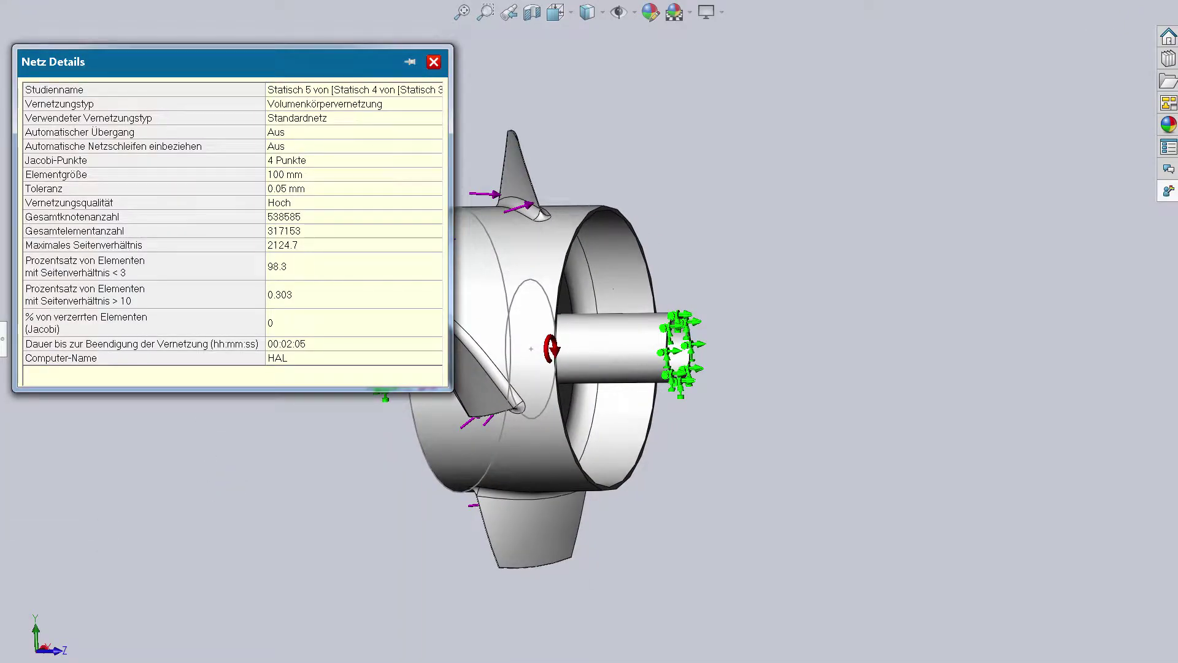
right_click(24, 656)
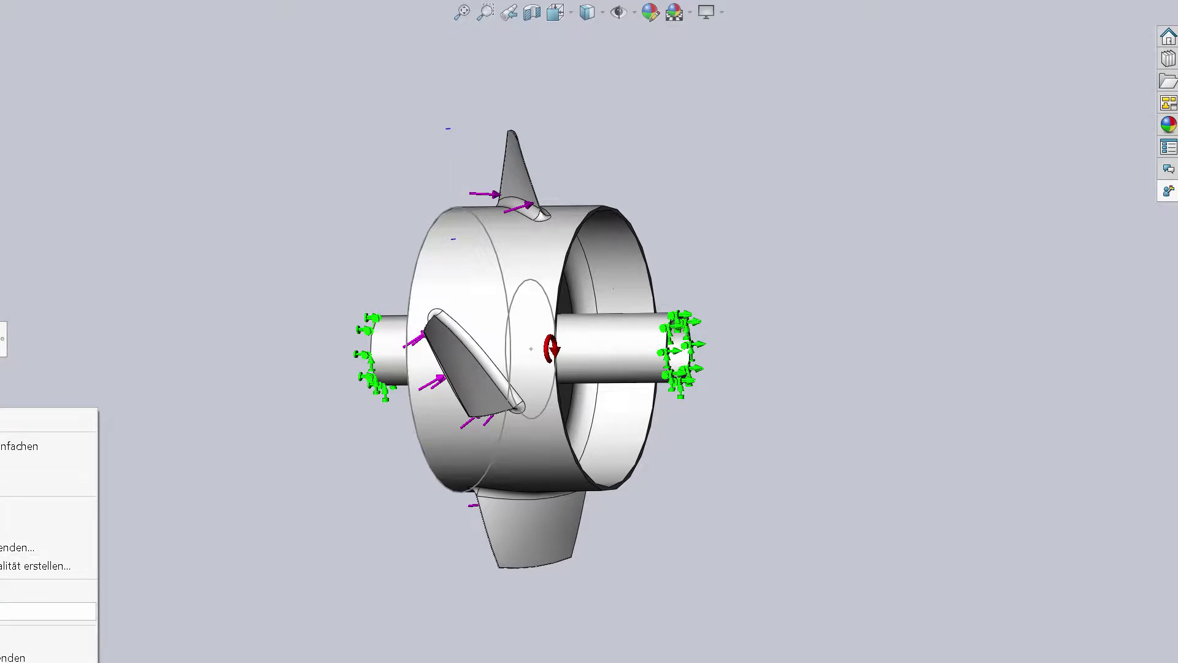
left_click(37, 639)
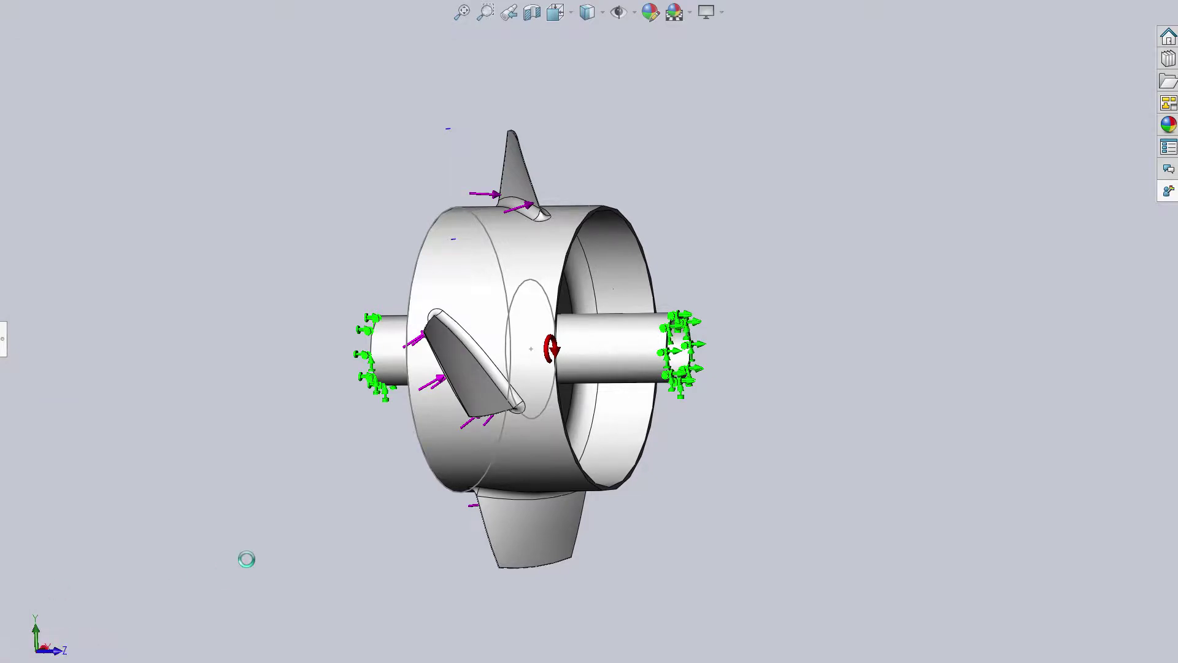
mouse_move(245, 558)
middle_mouse_down()
mouse_move(398, 537)
mouse_move(548, 543)
mouse_move(532, 210)
middle_mouse_up()
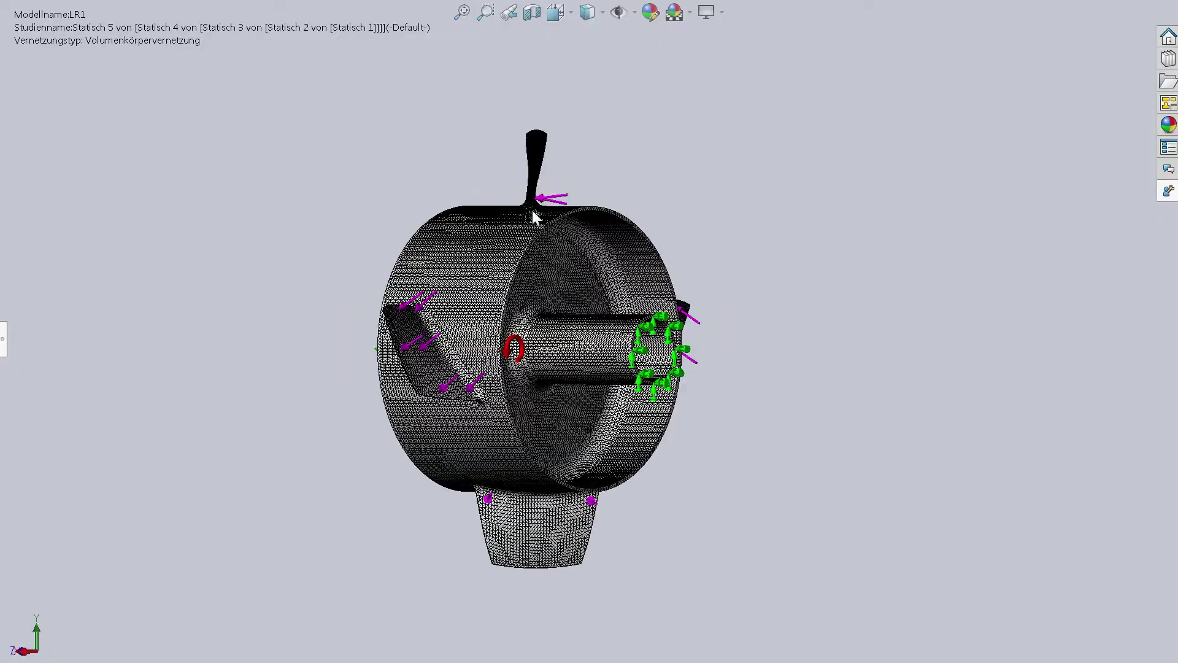
scroll(532, 210, "down", 3)
scroll(529, 233, "down", 3)
scroll(531, 203, "down", 2)
scroll(555, 288, "down", 2)
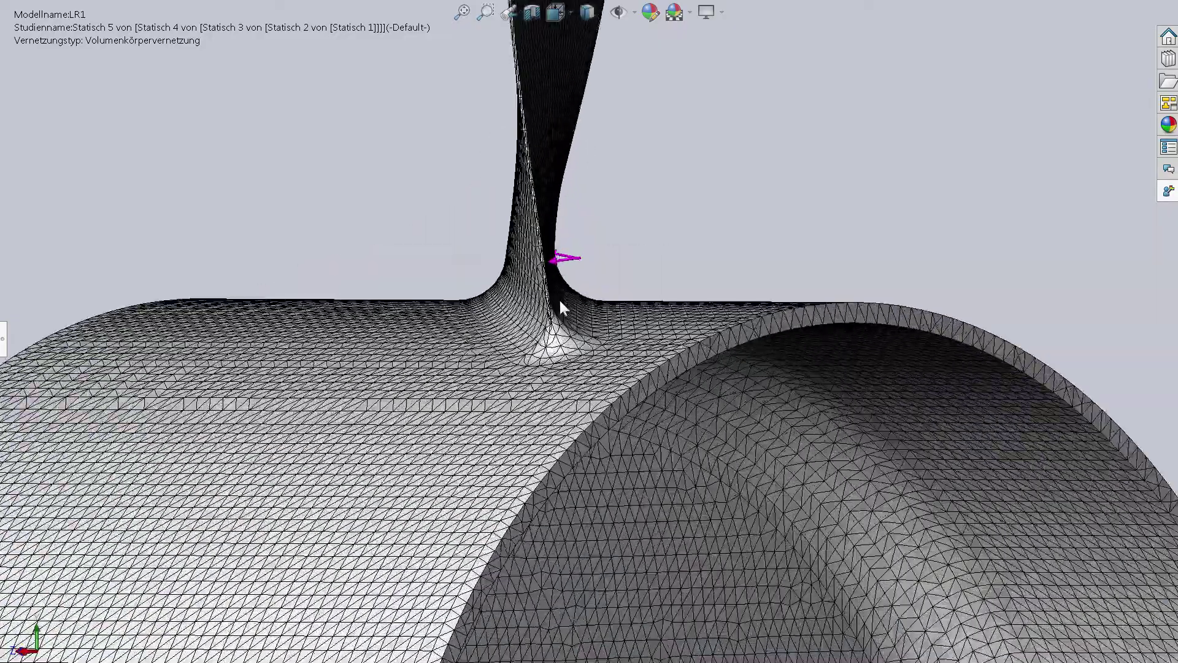
scroll(558, 300, "down", 2)
scroll(573, 344, "down", 2)
scroll(579, 340, "down", 2)
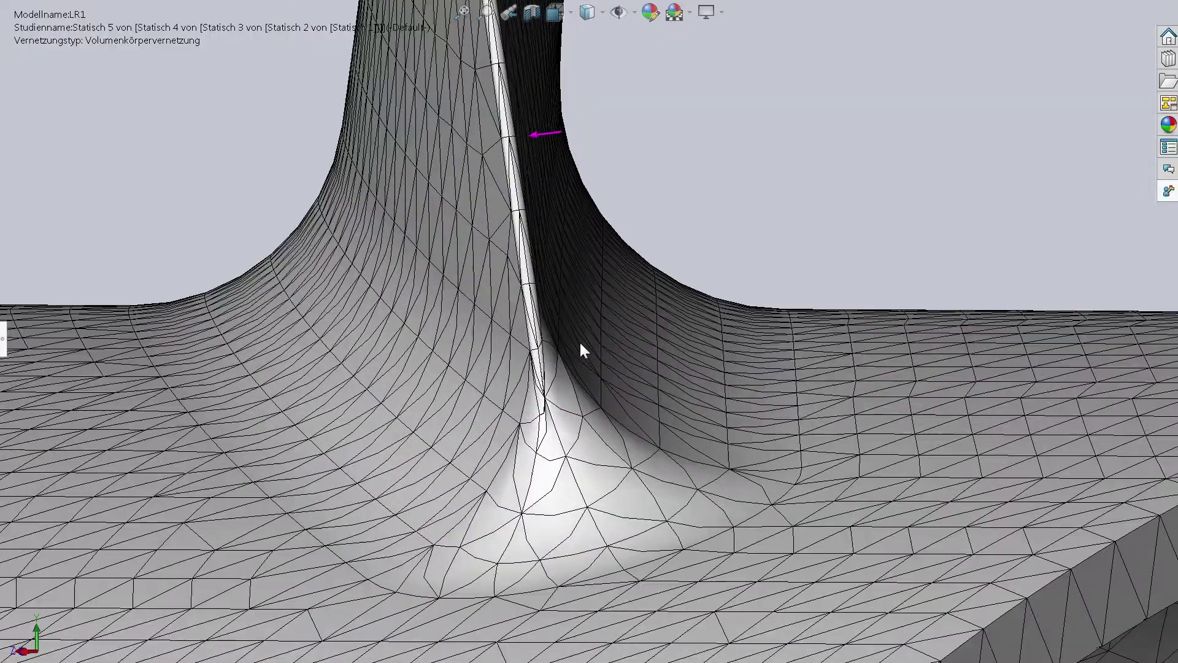
middle_click_drag(580, 341, 499, 421)
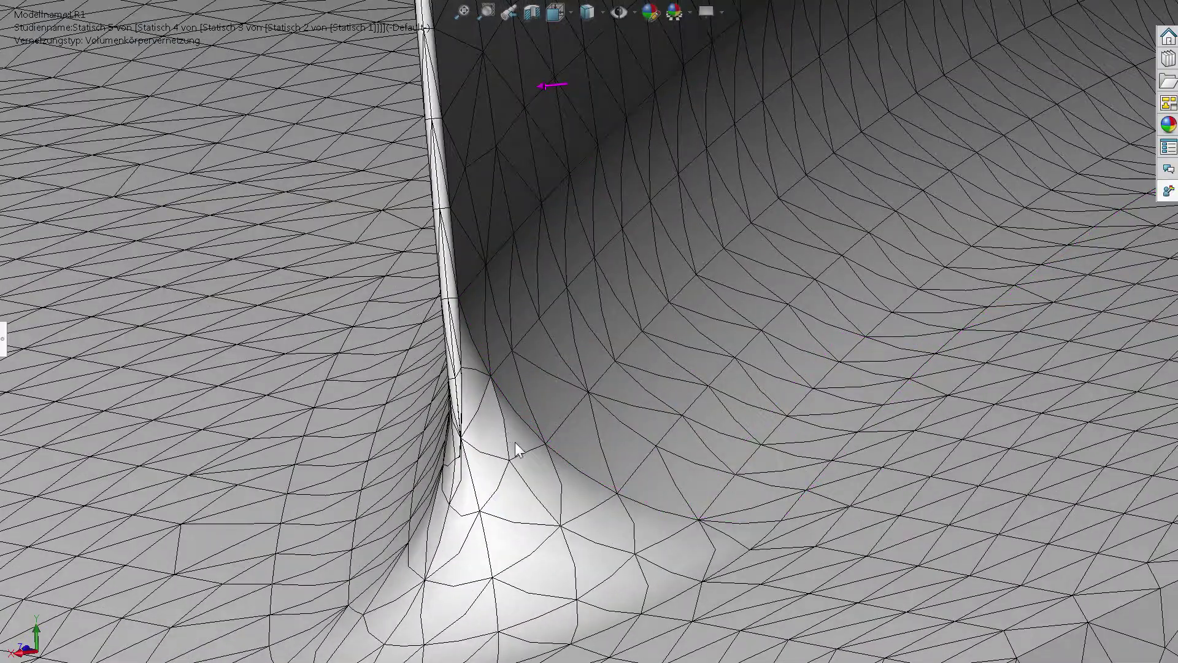
scroll(515, 442, "up", 2)
scroll(540, 368, "up", 3)
scroll(576, 288, "up", 3)
scroll(610, 231, "up", 1)
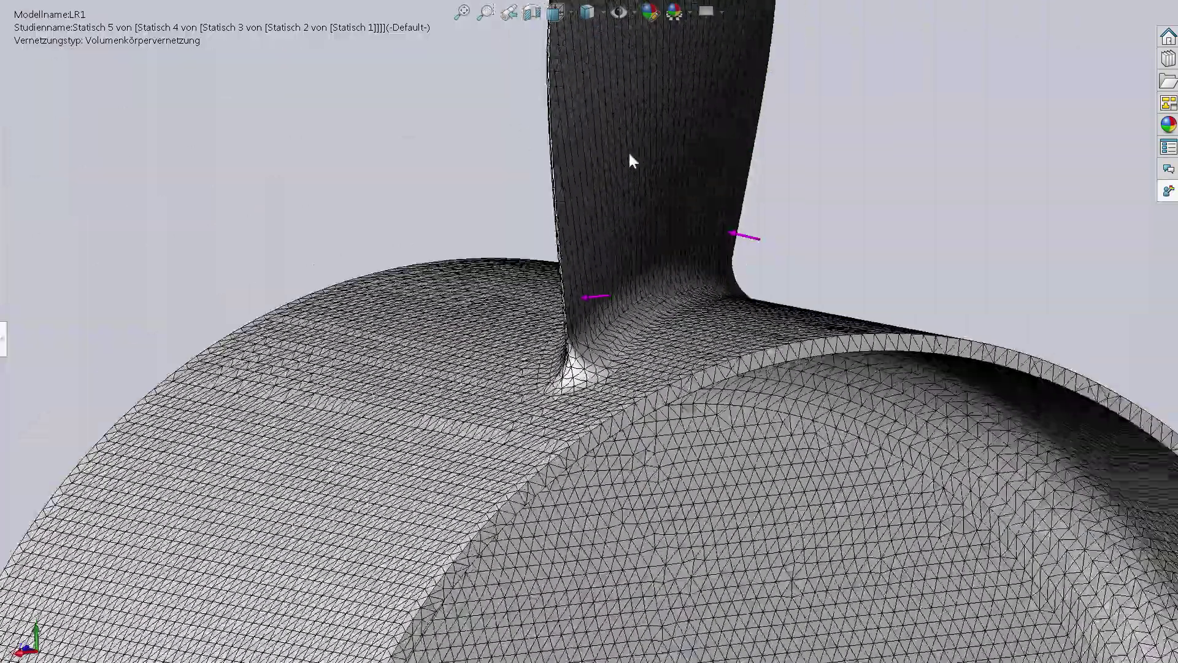
scroll(633, 141, "up", 3)
scroll(553, 149, "down", 2)
scroll(543, 221, "down", 2)
scroll(558, 243, "down", 3)
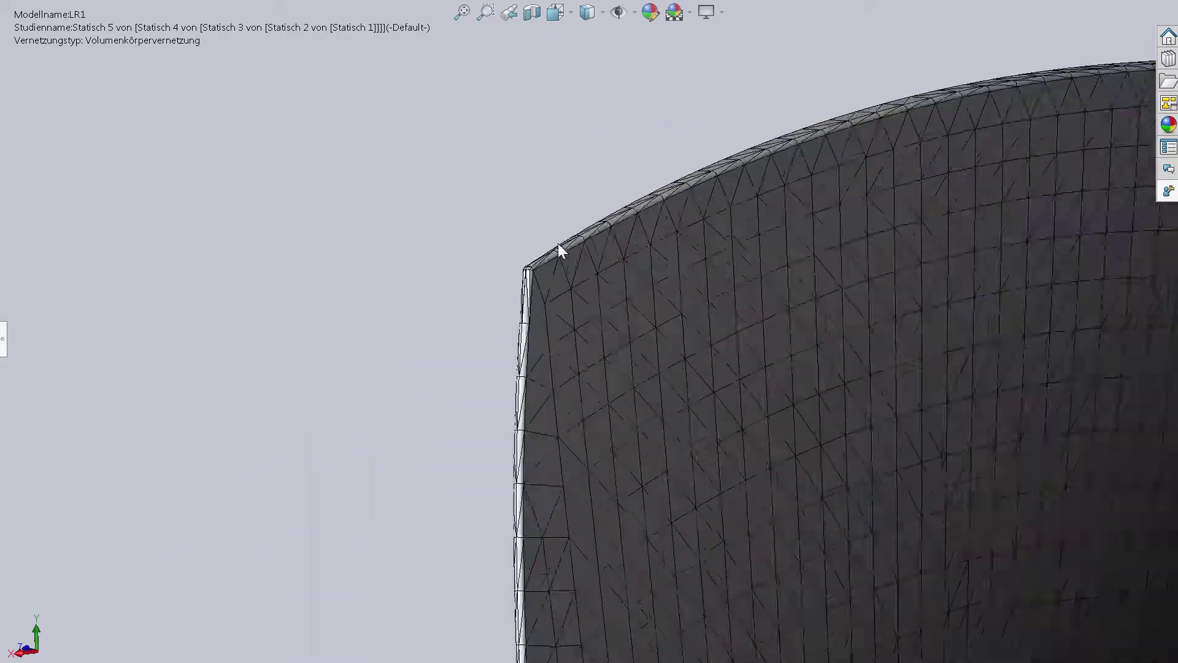
scroll(558, 243, "down", 2)
scroll(564, 295, "down", 2)
mouse_move(562, 304)
middle_mouse_down()
mouse_move(579, 389)
mouse_move(576, 375)
middle_mouse_up()
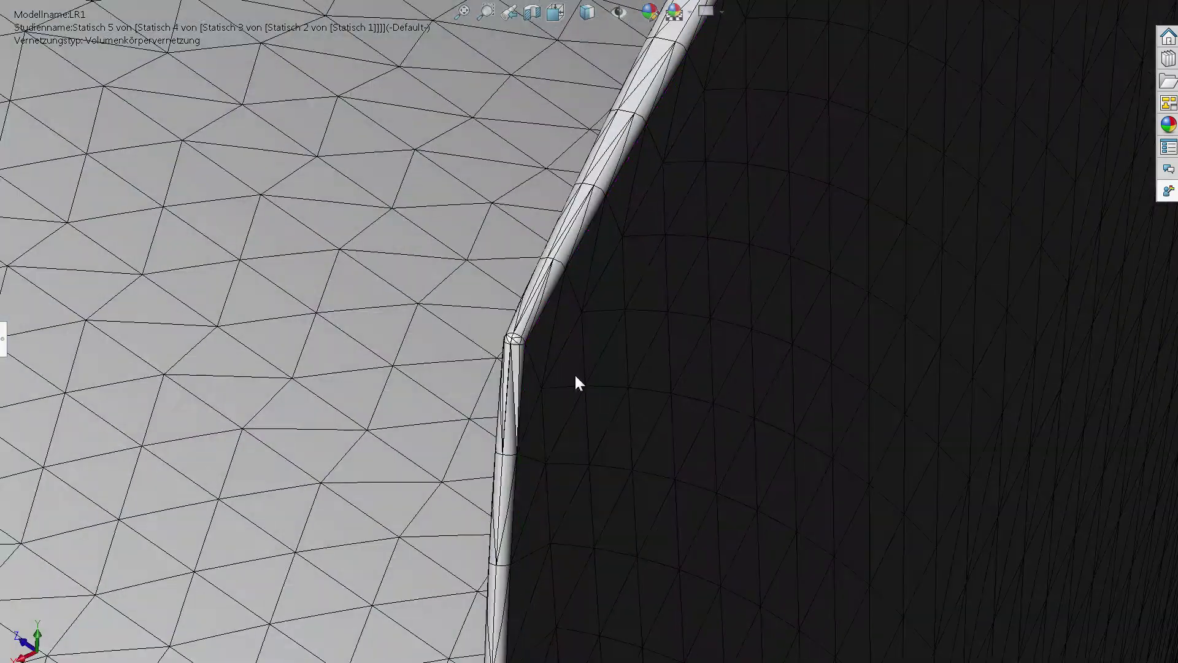
scroll(518, 345, "up", 1)
scroll(554, 363, "up", 2)
scroll(665, 205, "up", 3)
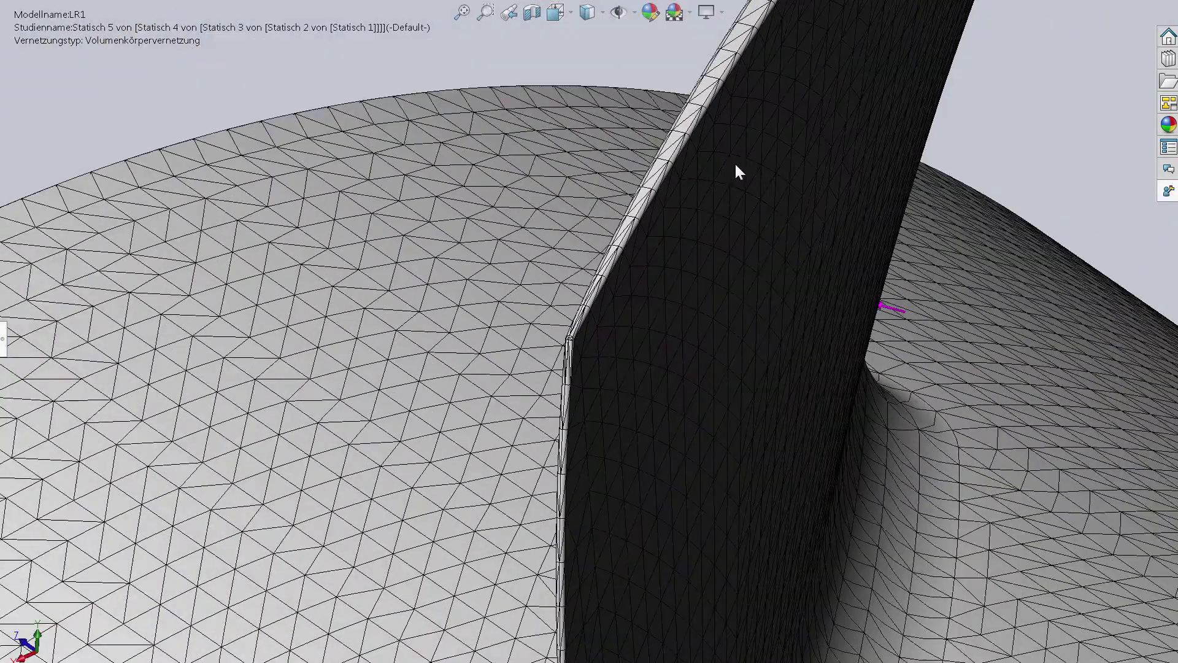
scroll(736, 168, "up", 1)
scroll(724, 122, "up", 1)
scroll(694, 160, "down", 2)
scroll(669, 276, "up", 2)
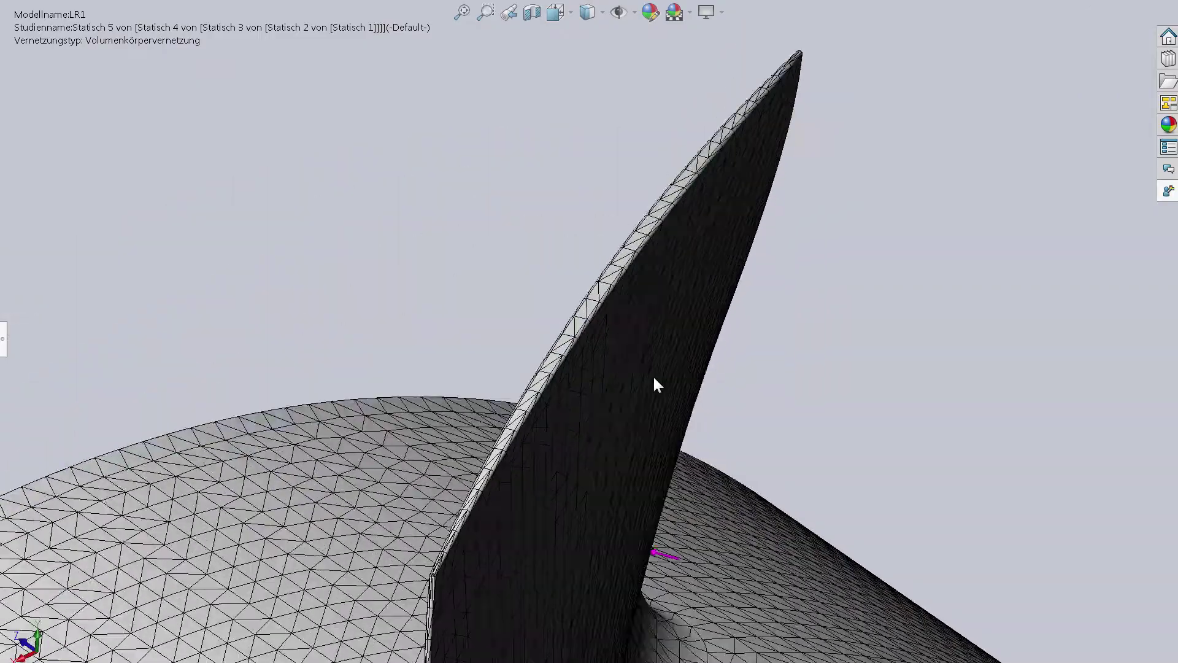
scroll(632, 461, "up", 2)
scroll(612, 556, "up", 2)
scroll(613, 564, "up", 2)
scroll(617, 583, "up", 2)
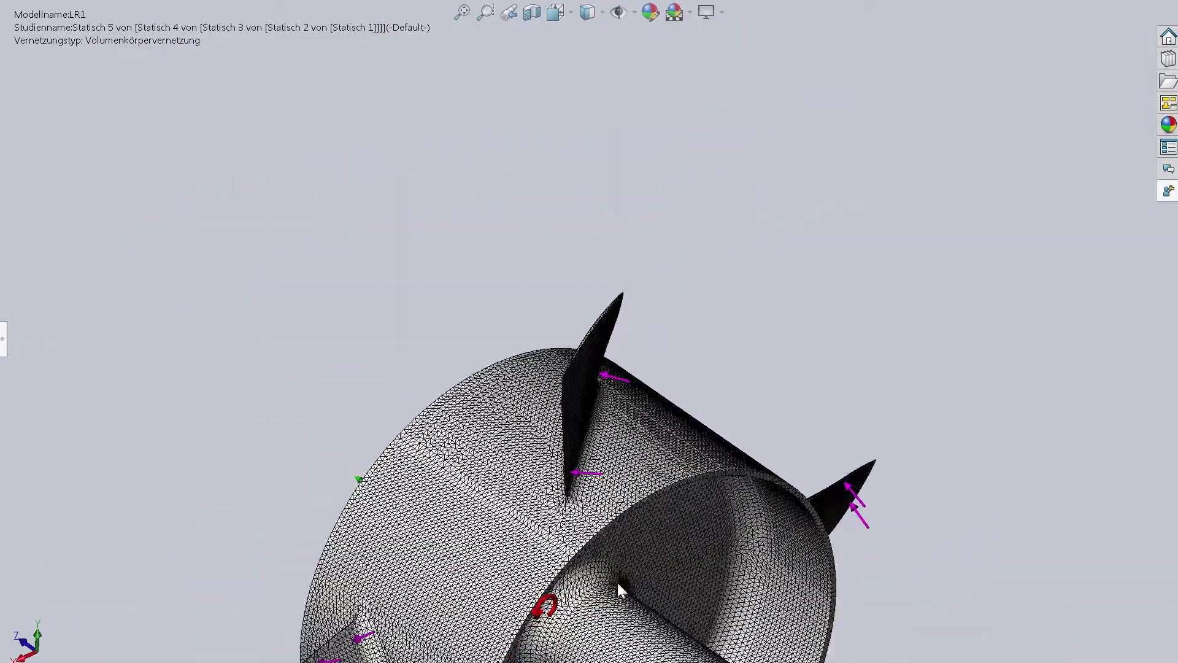
scroll(617, 581, "up", 2)
mouse_move(610, 536)
middle_mouse_down()
mouse_move(675, 586)
mouse_move(638, 590)
mouse_move(584, 283)
middle_mouse_up()
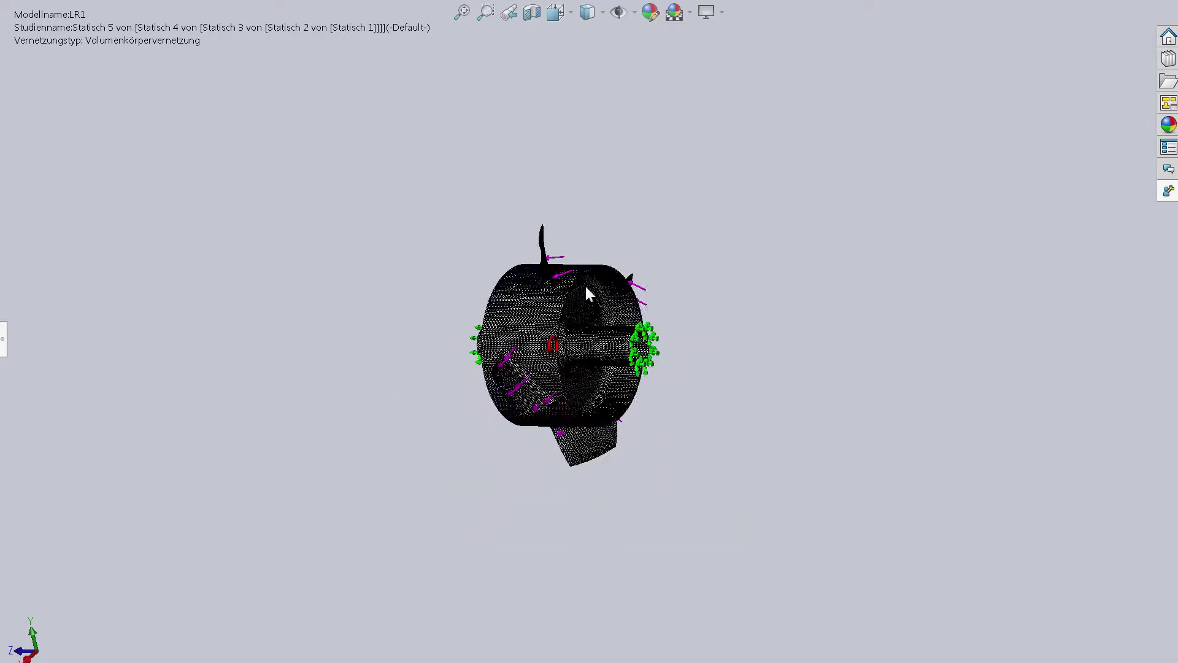
scroll(592, 160, "down", 2)
mouse_move(592, 165)
middle_mouse_down()
mouse_move(502, 425)
mouse_move(527, 189)
mouse_move(543, 190)
mouse_move(558, 228)
mouse_move(560, 334)
mouse_move(591, 329)
middle_mouse_up()
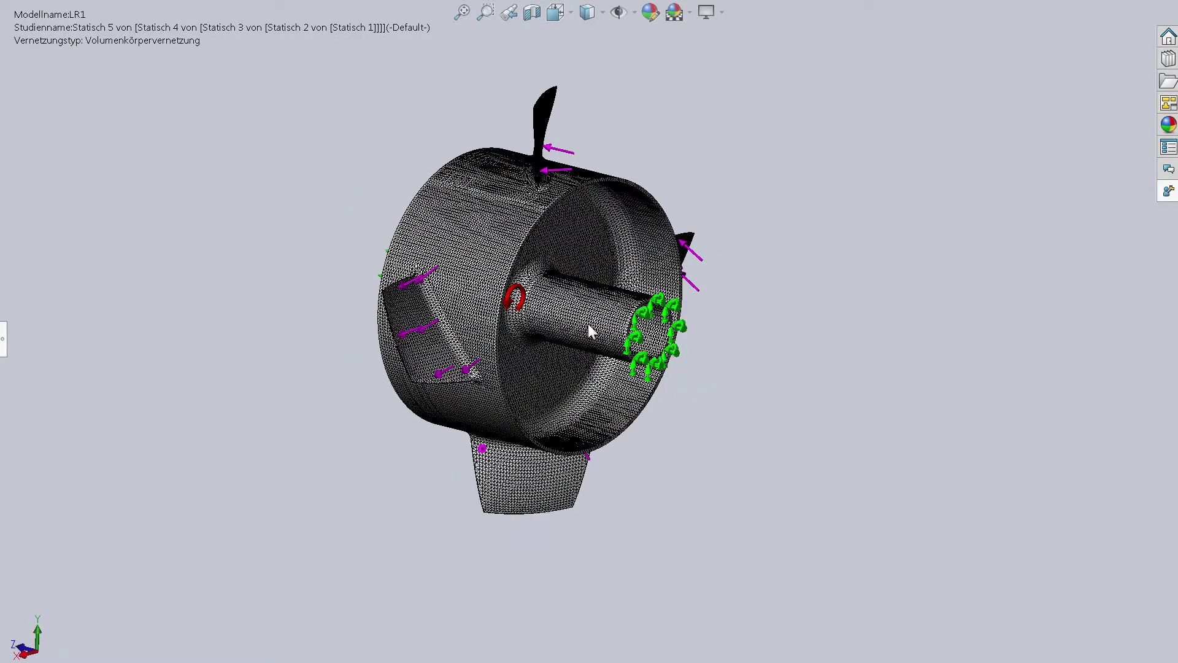
scroll(599, 344, "down", 2)
scroll(368, 452, "down", 3)
scroll(521, 368, "up", 2)
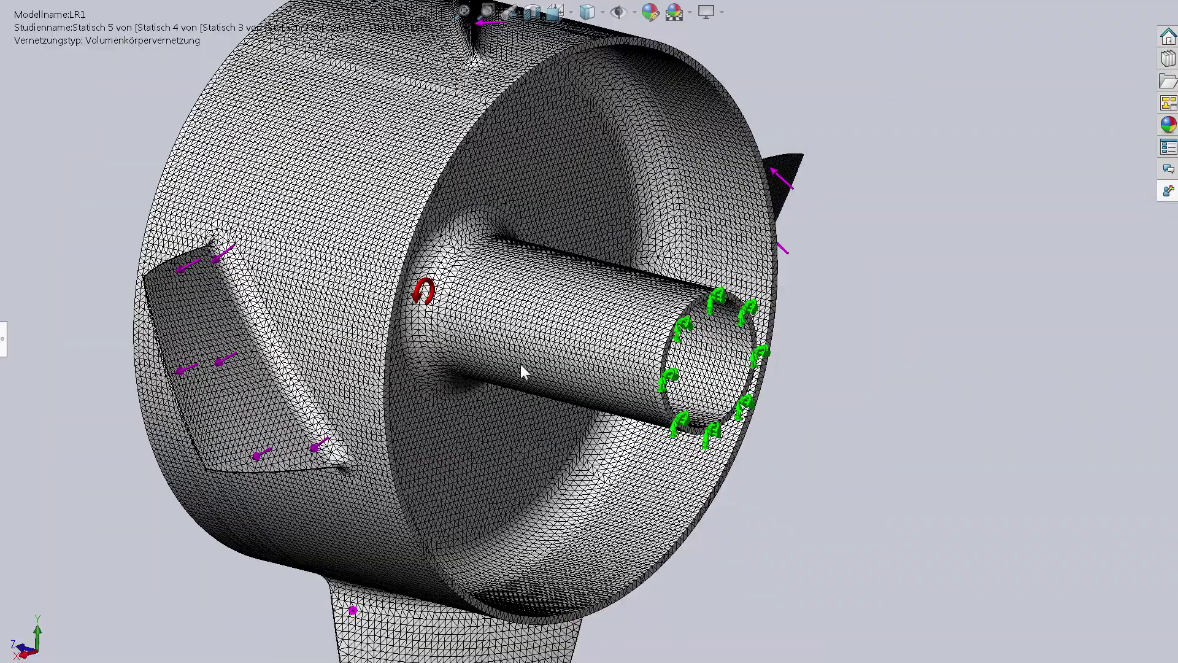
scroll(521, 368, "up", 1)
Show the Spannung1 von Mises plot and view its back face and shaft-horizontal side.
key("Left")
key("Left")
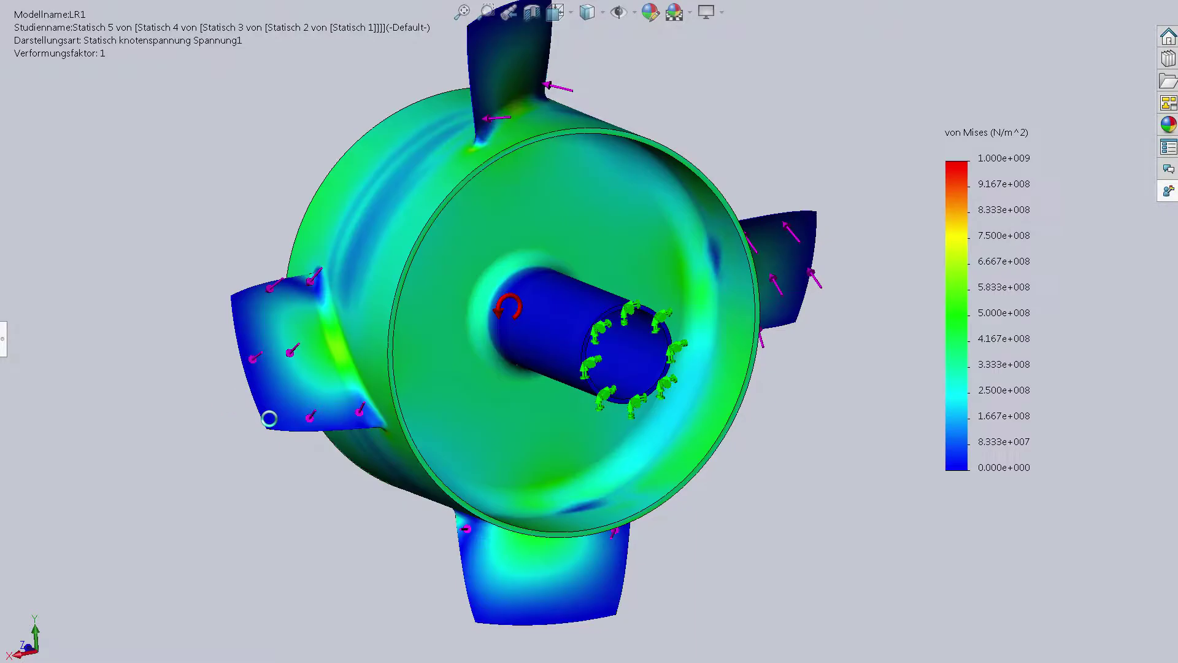
mouse_move(357, 503)
middle_mouse_down()
mouse_move(341, 492)
mouse_move(294, 558)
mouse_move(260, 481)
mouse_move(2, 514)
mouse_move(540, 510)
middle_mouse_up()
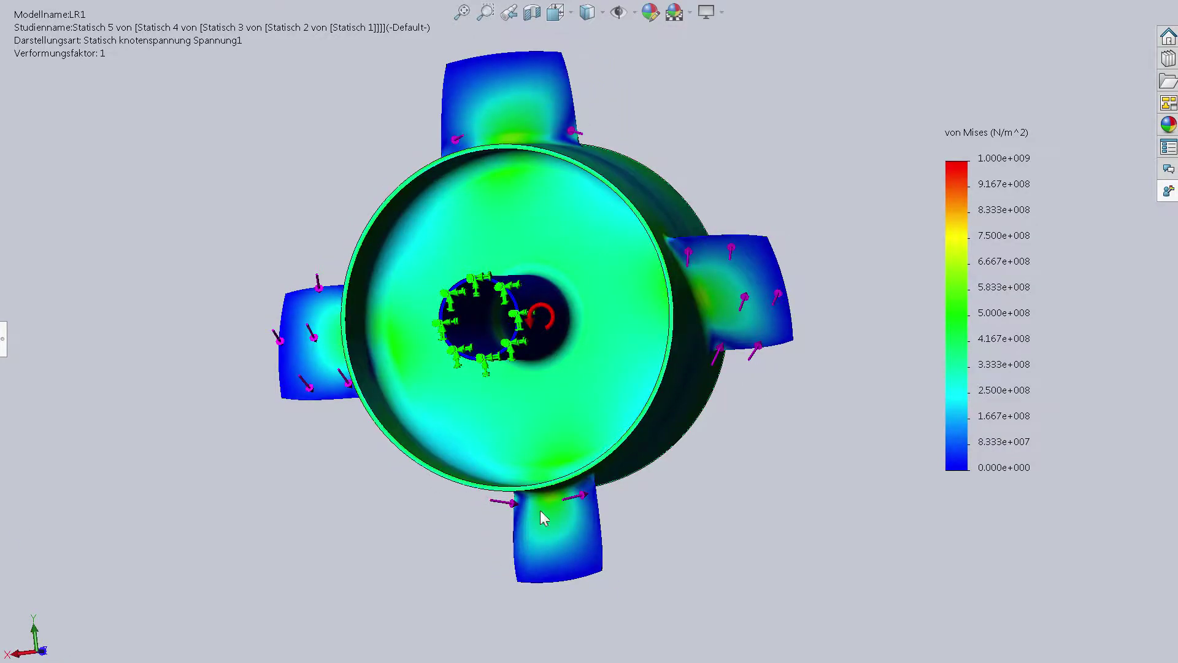
middle_click_drag(658, 540, 623, 538)
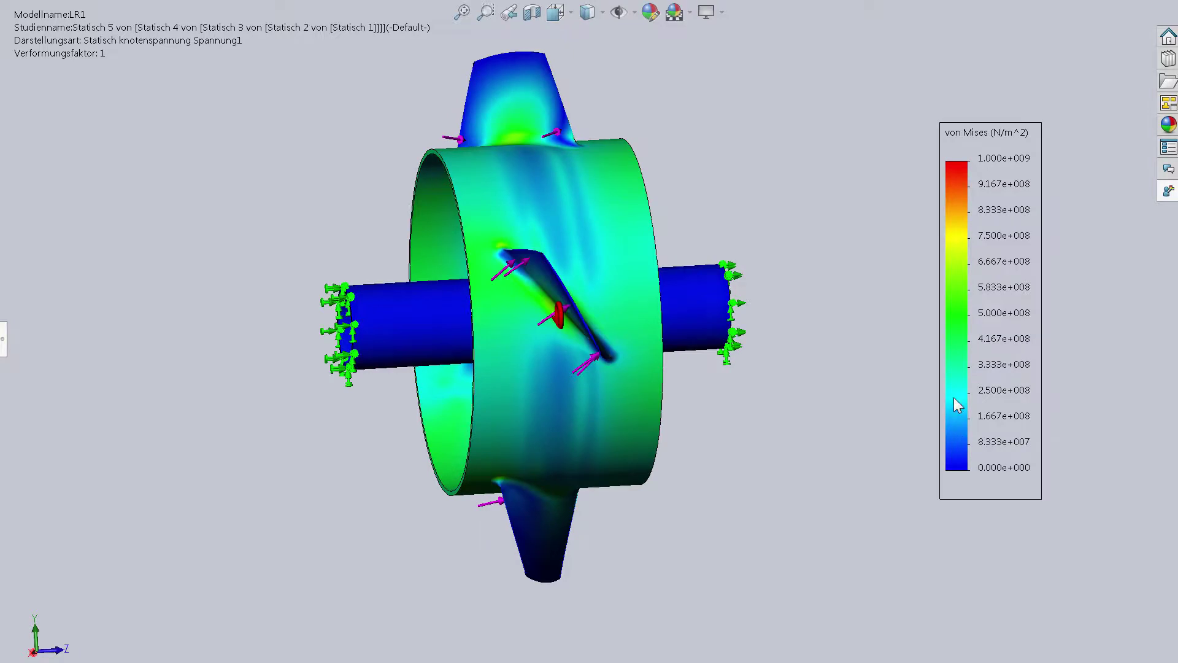
Switch the stress plot to SX, then SZ, viewing each from front and side.
right_click(955, 399)
mouse_move(1032, 408)
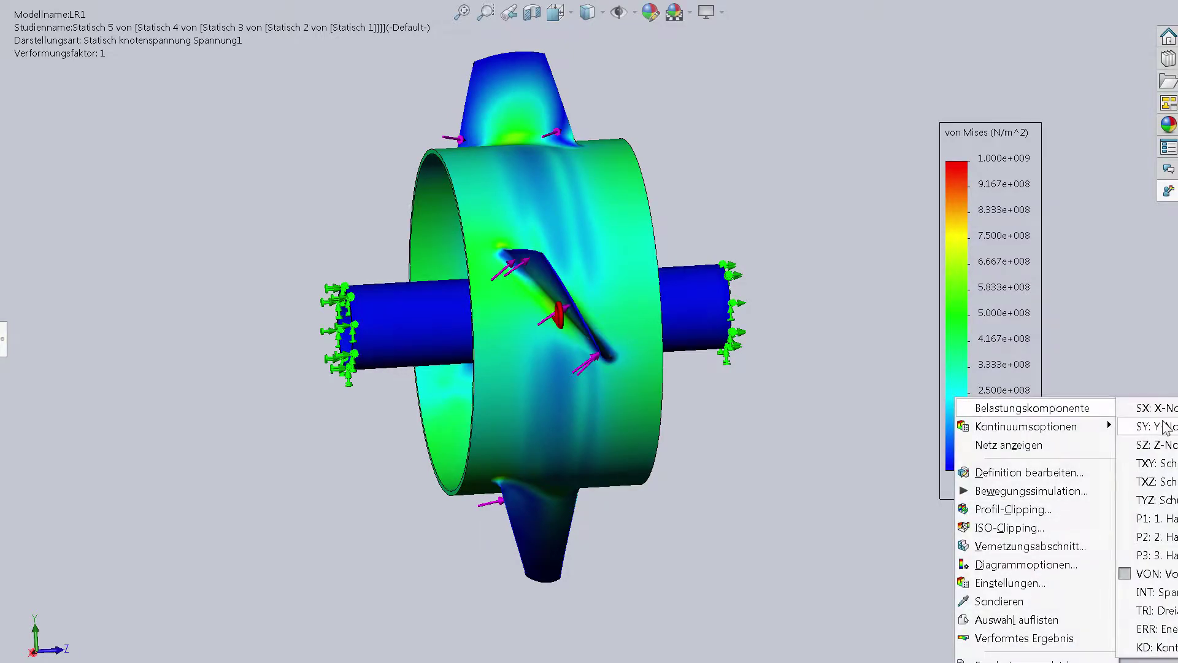
left_click(909, 441)
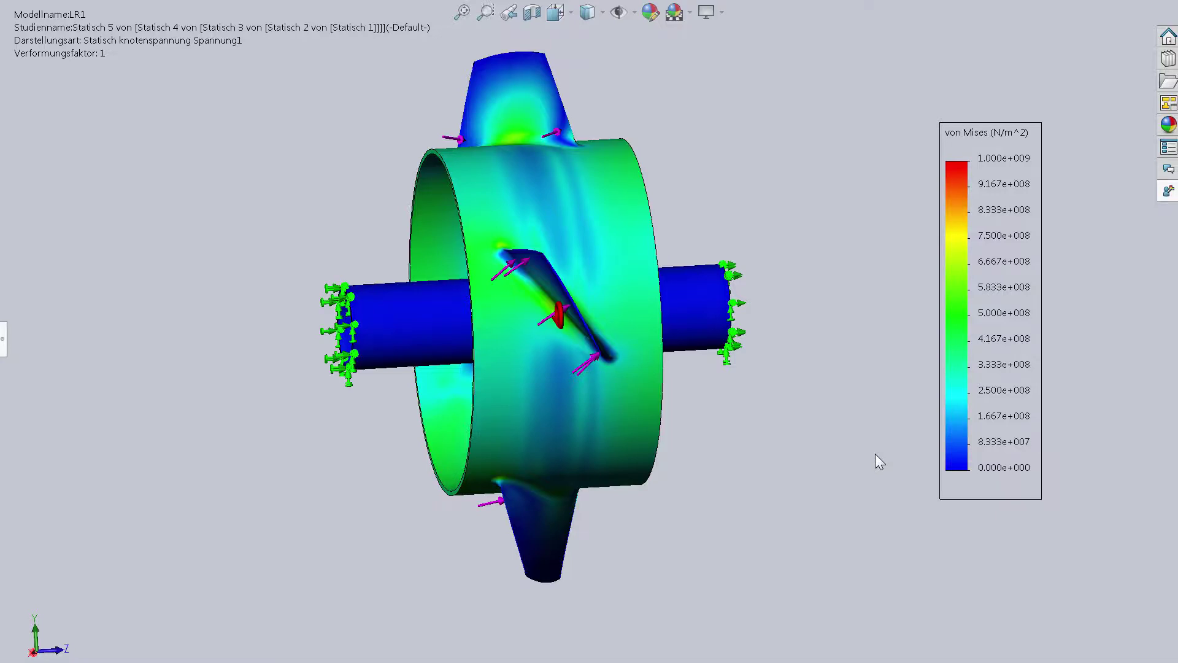
mouse_move(717, 453)
middle_mouse_down()
mouse_move(627, 463)
mouse_move(460, 421)
mouse_move(96, 409)
mouse_move(306, 405)
middle_mouse_up()
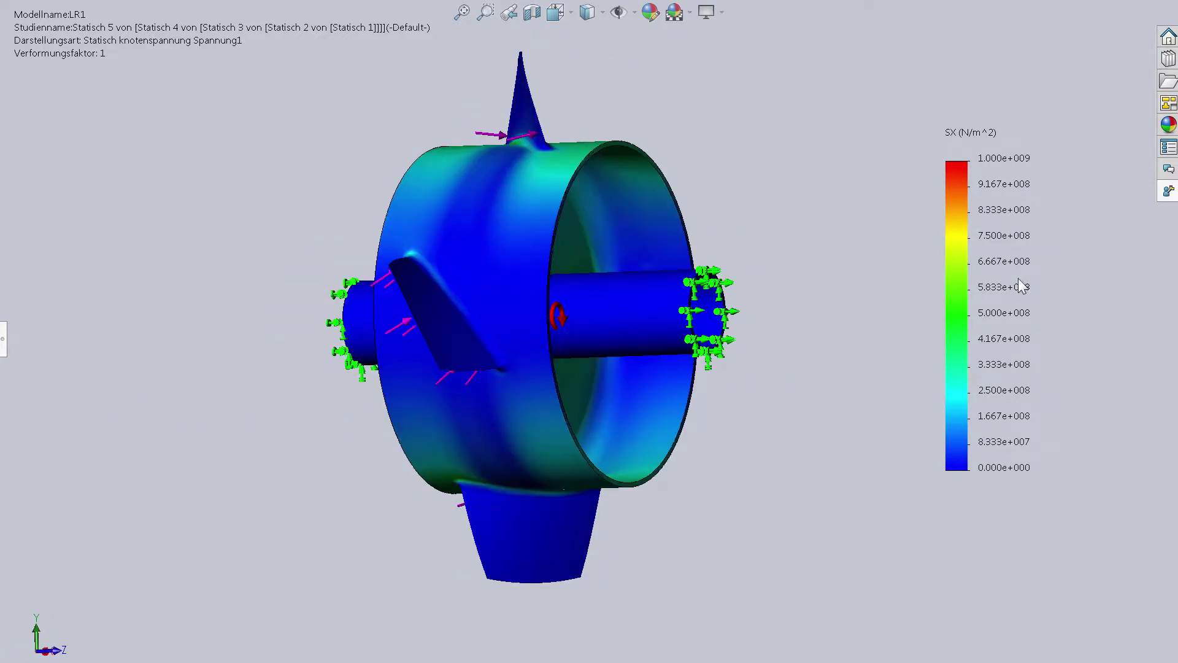
right_click(966, 281)
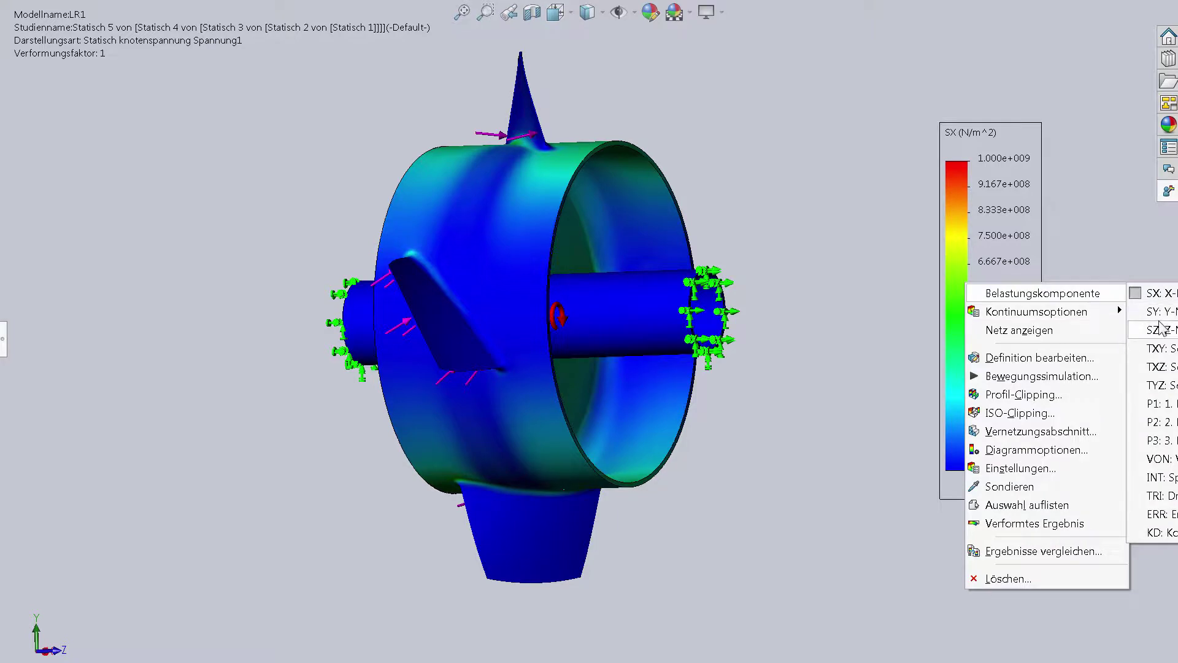
left_click(1148, 331)
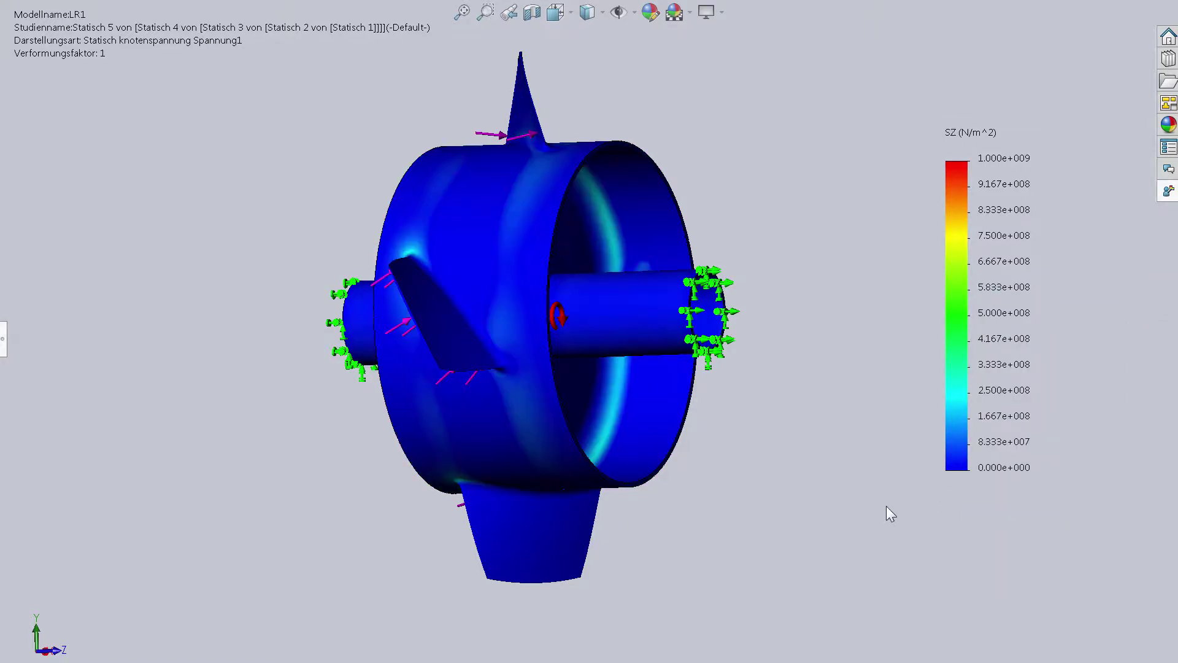
mouse_move(886, 505)
middle_mouse_down()
mouse_move(671, 487)
mouse_move(277, 423)
middle_mouse_up()
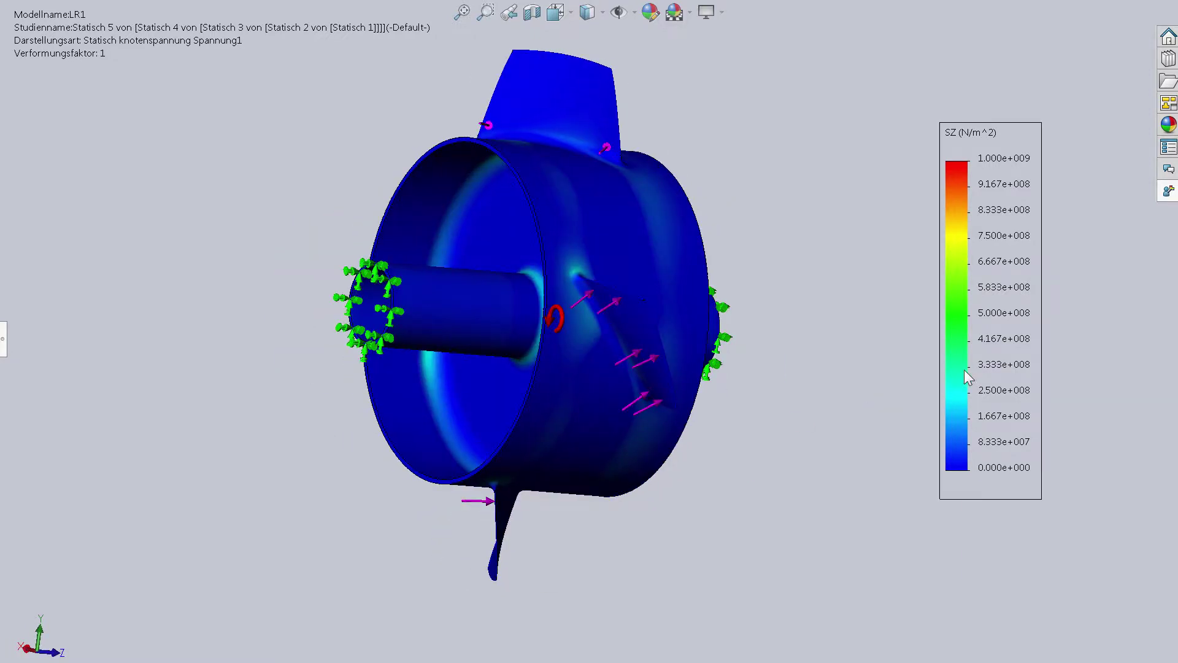
Show the SY stress component, then return to von Mises and view it end-on.
right_click(963, 370)
left_click(1150, 400)
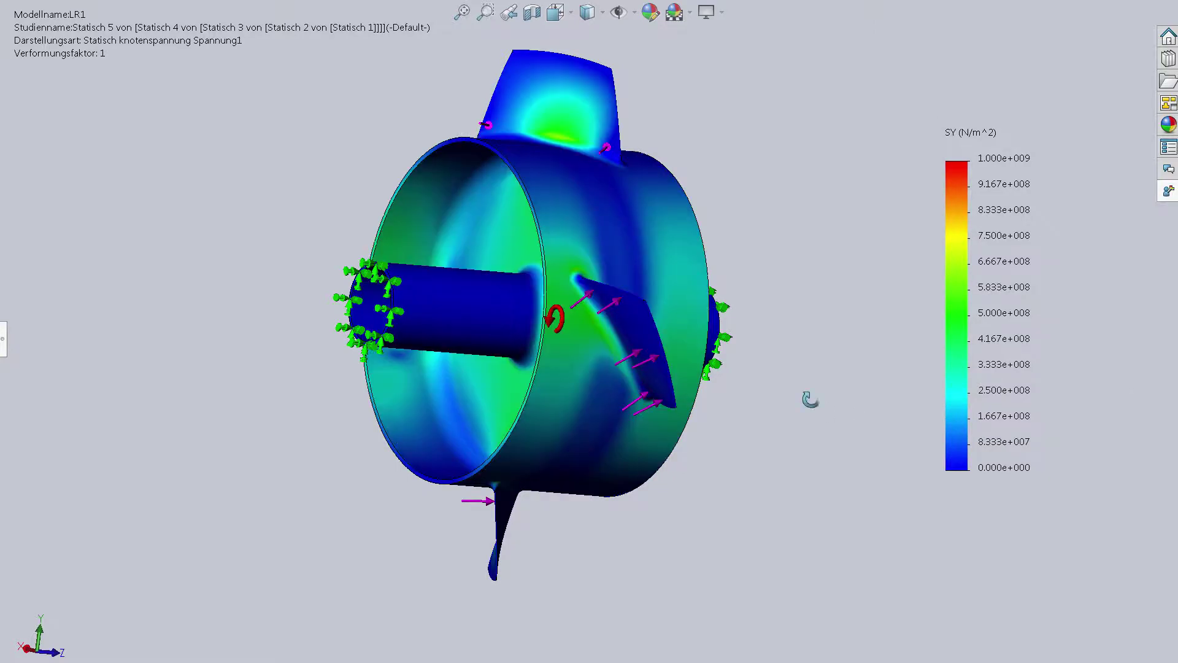
mouse_move(810, 400)
middle_mouse_down()
mouse_move(608, 351)
mouse_move(399, 369)
mouse_move(359, 354)
mouse_move(343, 374)
middle_mouse_up()
right_click(953, 384)
mouse_move(1031, 392)
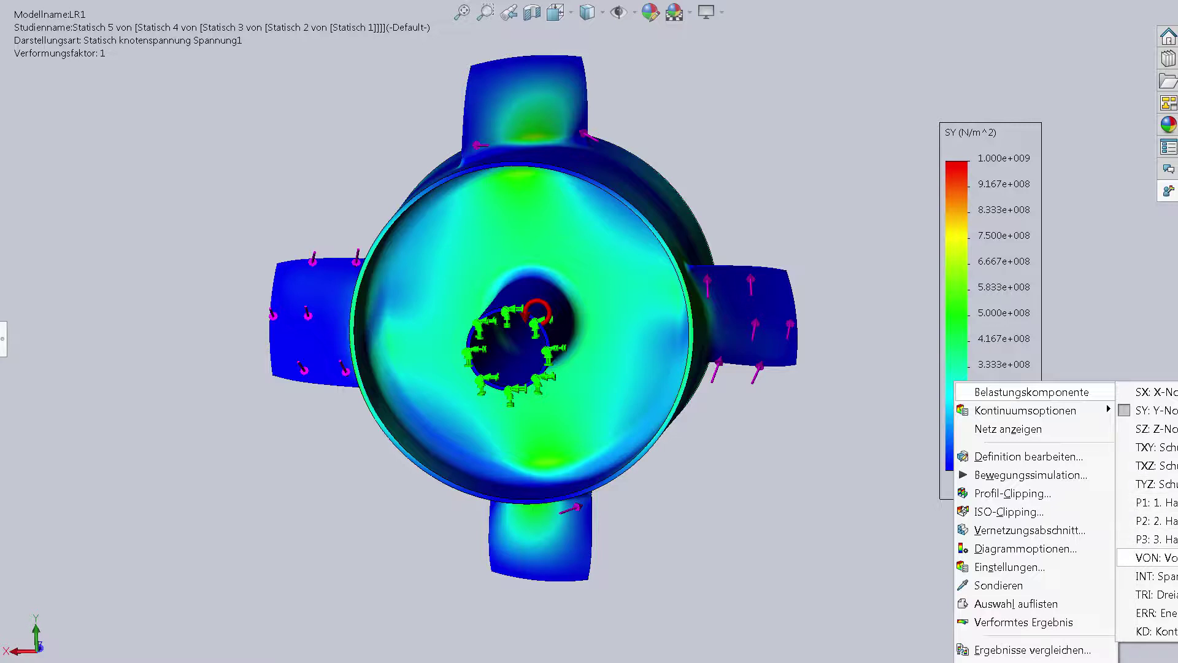
left_click(1151, 557)
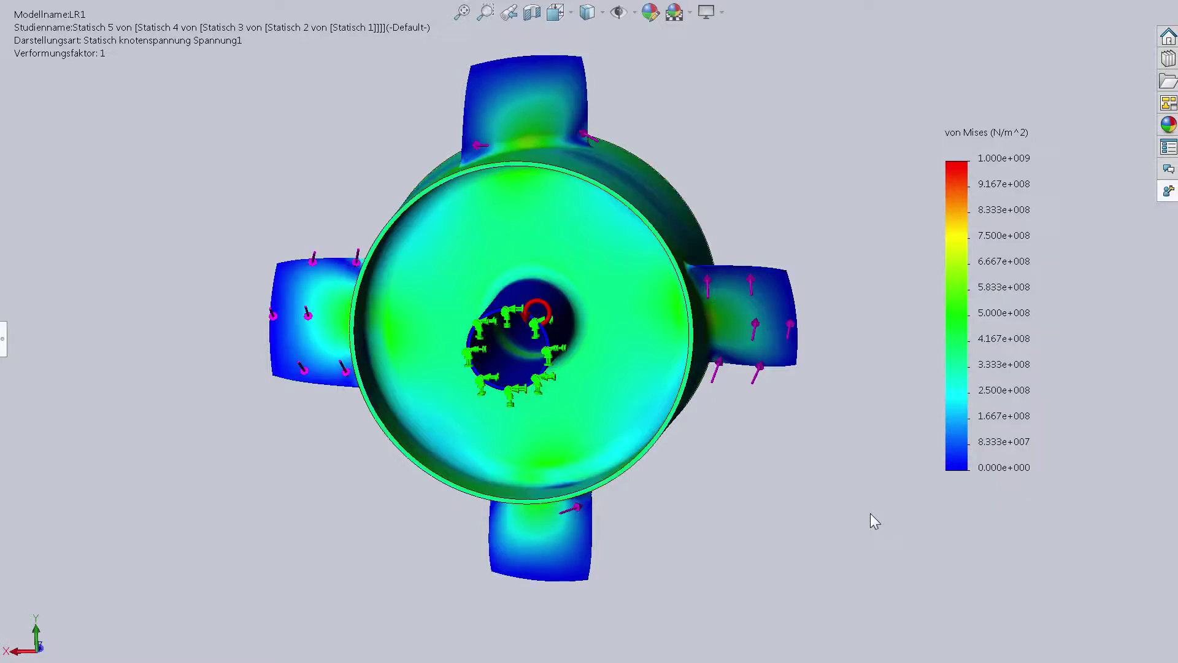
mouse_move(828, 509)
middle_mouse_down()
mouse_move(481, 473)
mouse_move(707, 279)
mouse_move(650, 311)
middle_mouse_up()
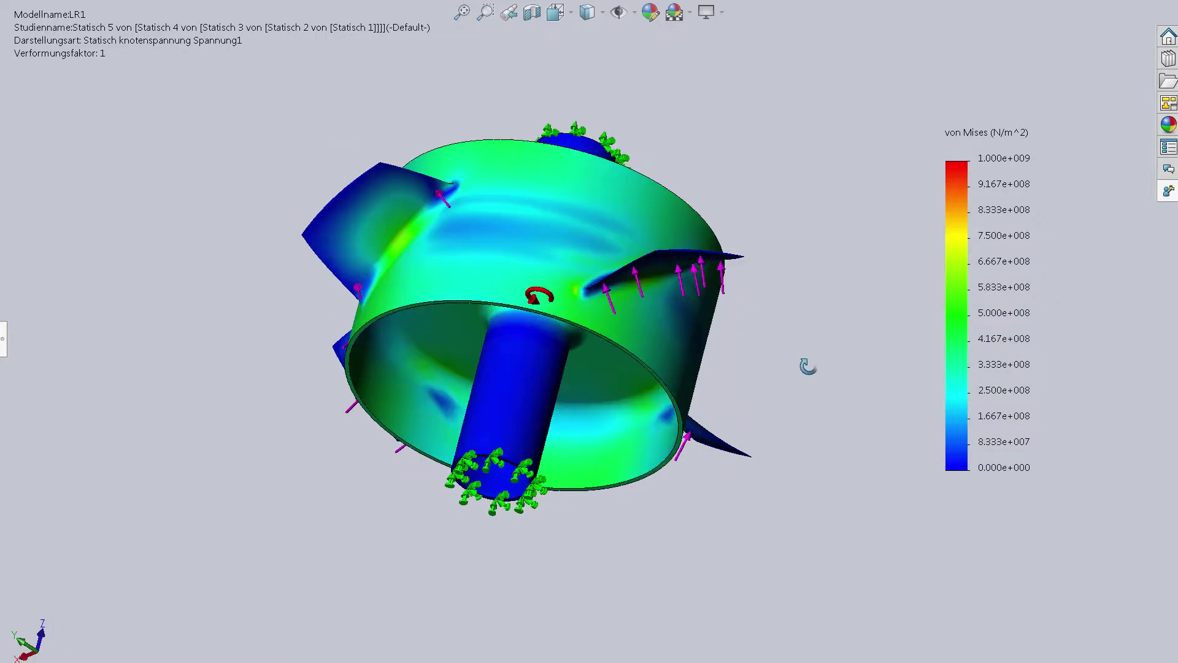
scroll(649, 311, "down", 2)
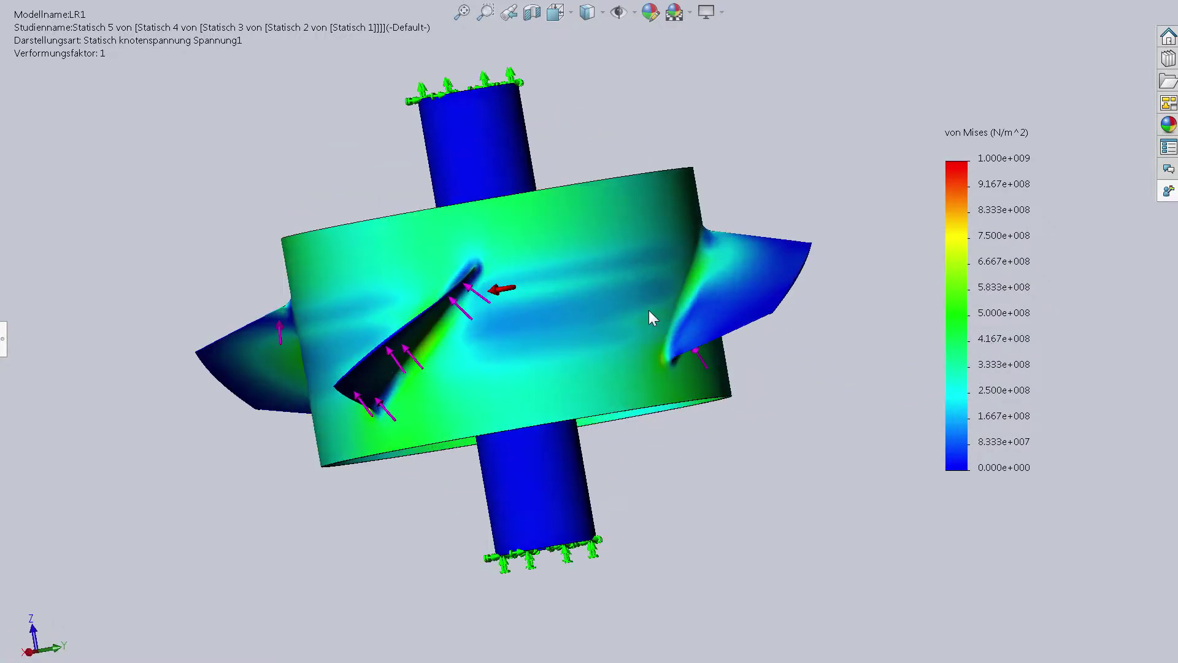
mouse_move(648, 407)
middle_mouse_down()
mouse_move(626, 104)
mouse_move(170, 380)
middle_mouse_up()
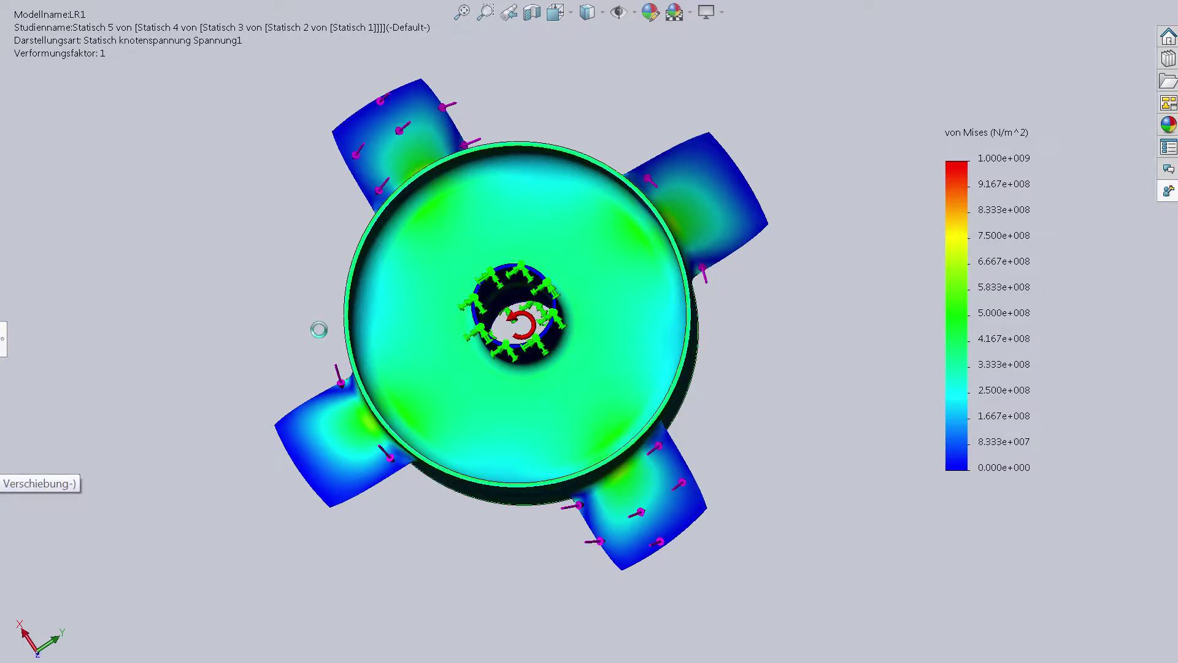
Open the displacement plot and view the UX component from the drum's side.
double_click(3, 475)
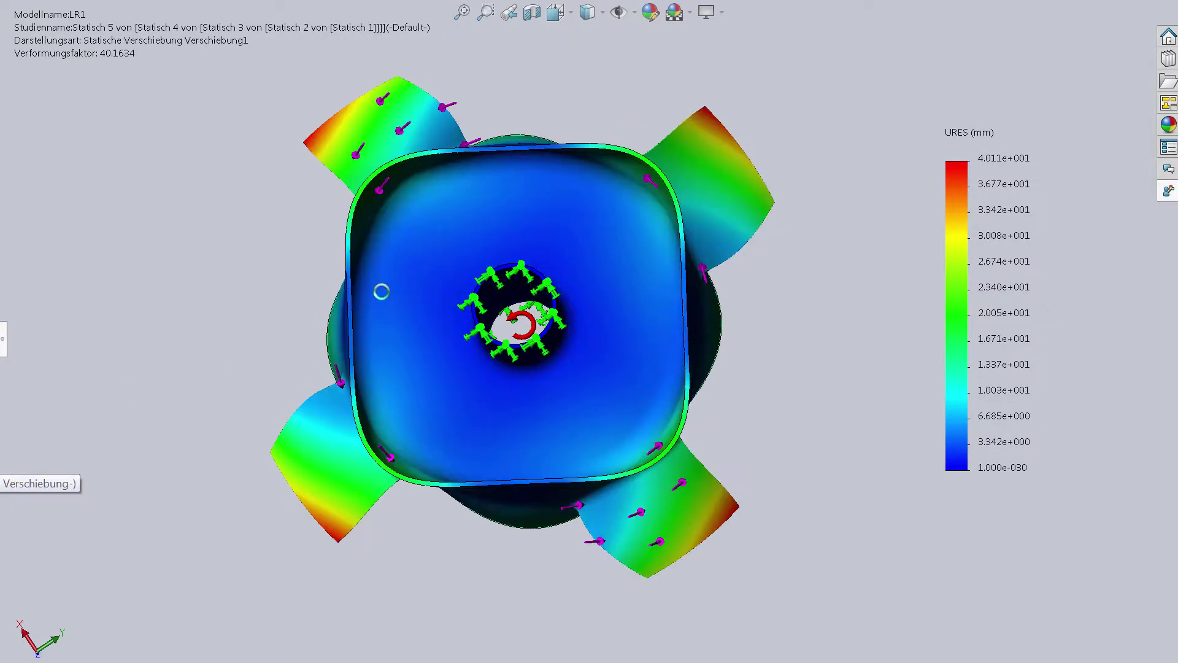
mouse_move(286, 389)
middle_mouse_down()
mouse_move(726, 376)
mouse_move(704, 446)
middle_mouse_up()
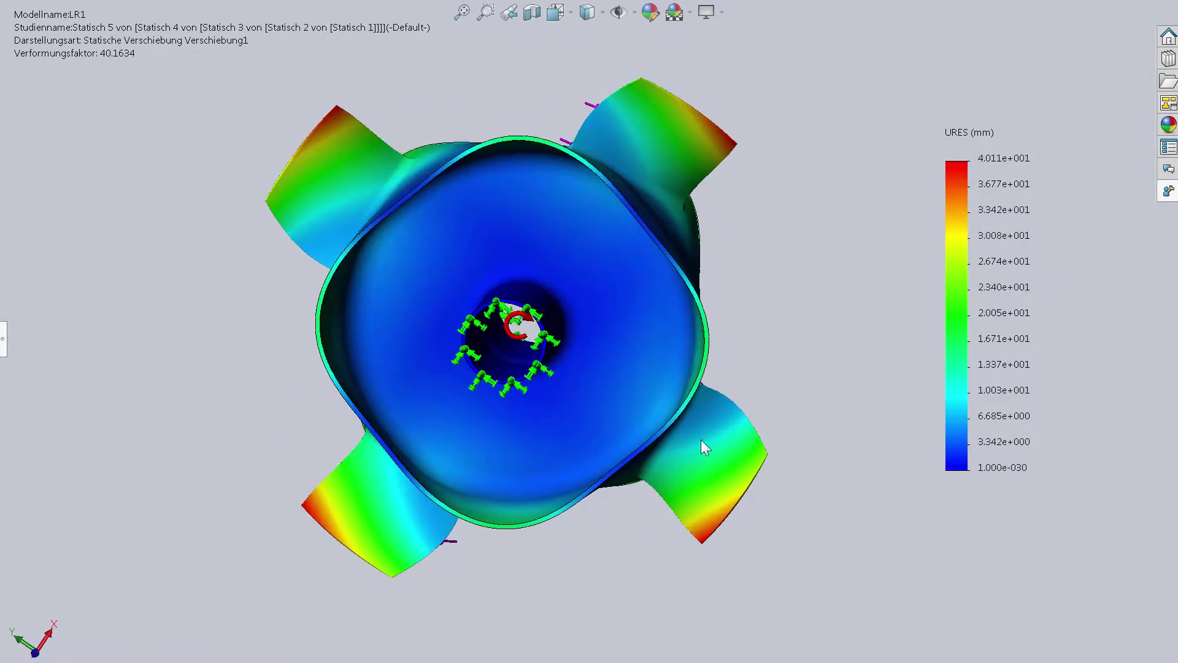
right_click(962, 313)
mouse_move(1040, 317)
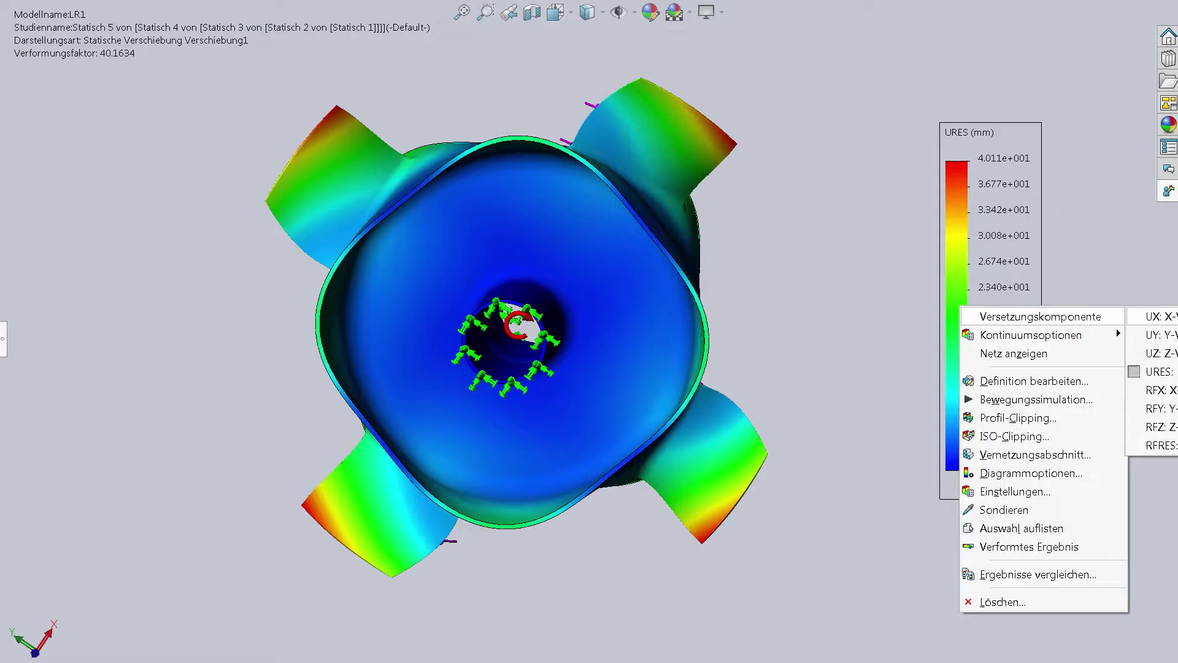
left_click(953, 359)
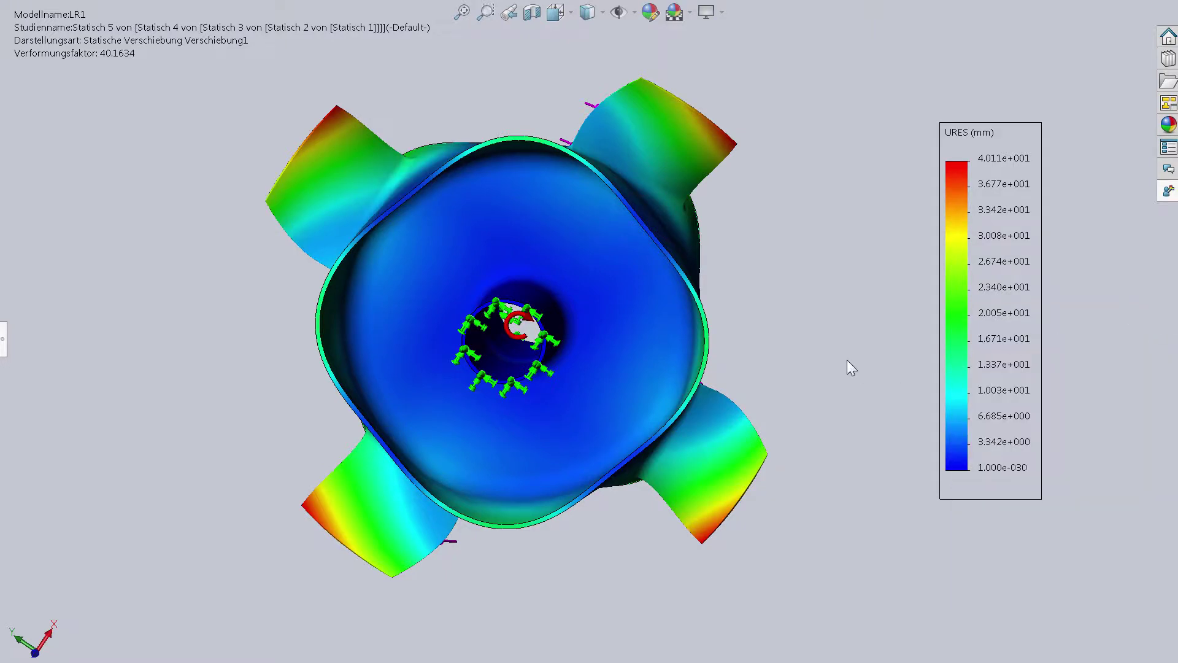
mouse_move(848, 361)
middle_mouse_down()
mouse_move(782, 345)
mouse_move(706, 295)
middle_mouse_up()
middle_click_drag(508, 335, 284, 334)
right_click(956, 301)
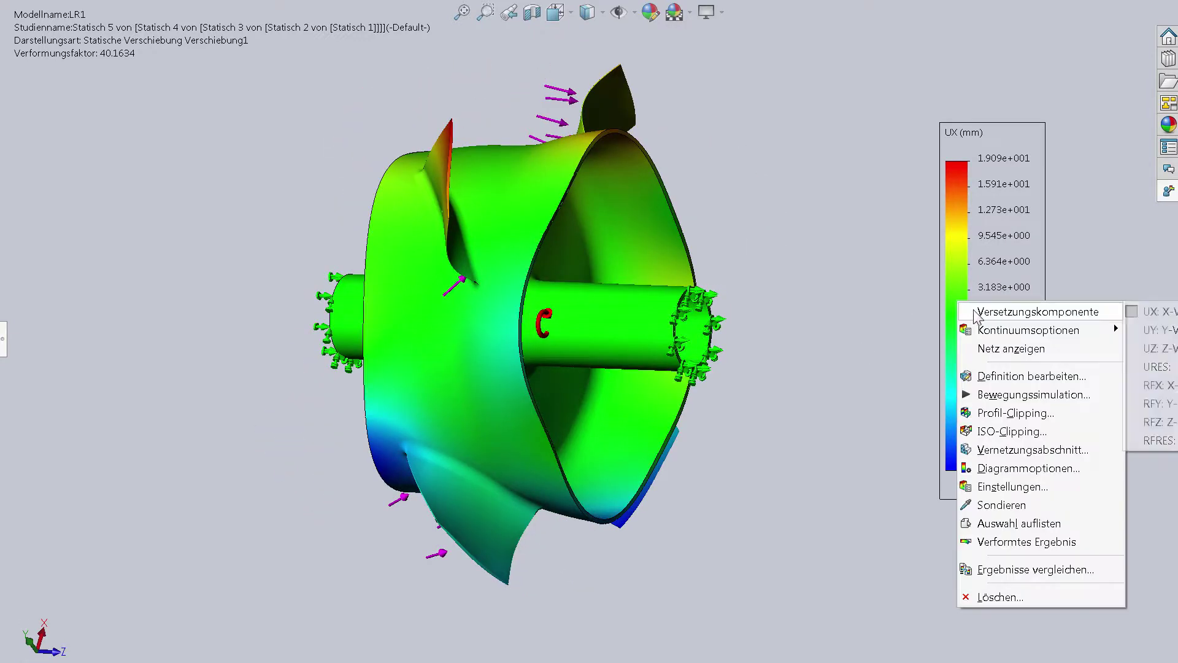
key("Escape")
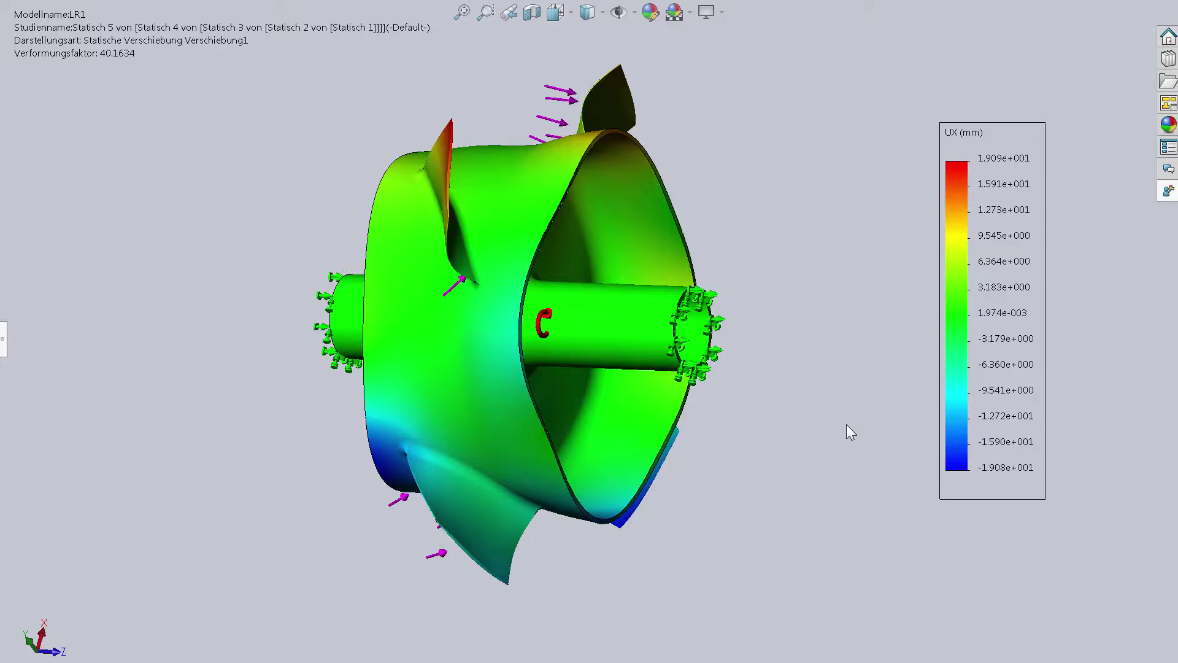
Review UY and UZ displacements, then return to resultant URES peaking at 4.011e+001 mm.
mouse_move(816, 429)
middle_mouse_down()
mouse_move(473, 408)
mouse_move(231, 410)
mouse_move(997, 362)
middle_mouse_up()
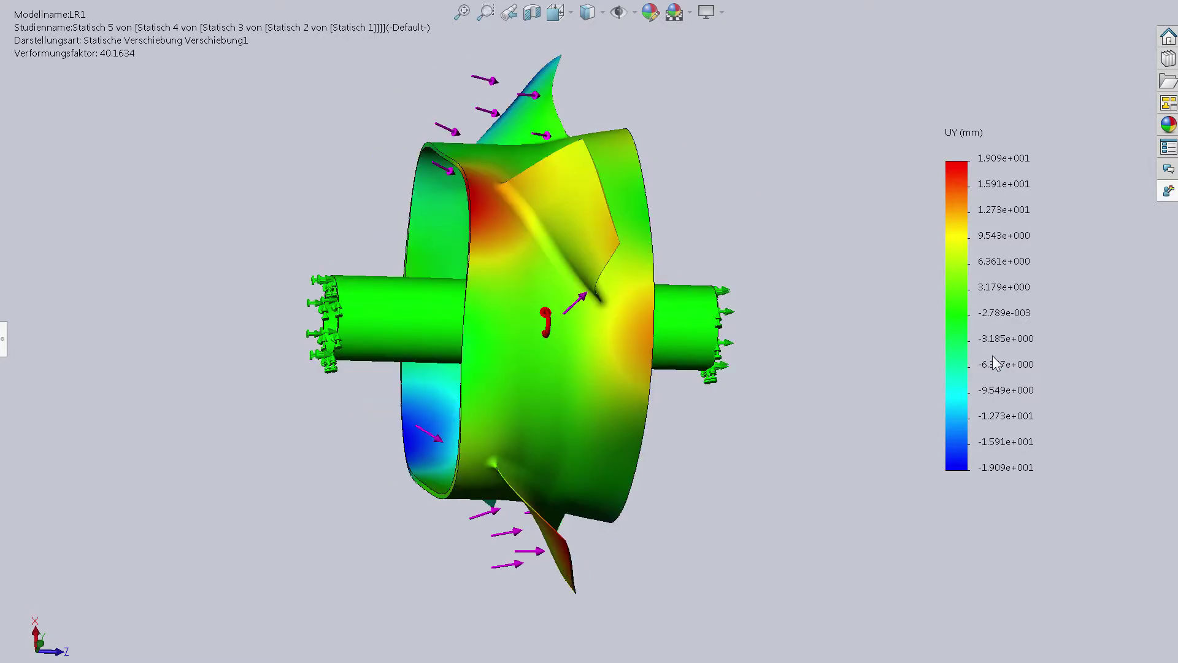
right_click(998, 362)
key("Escape")
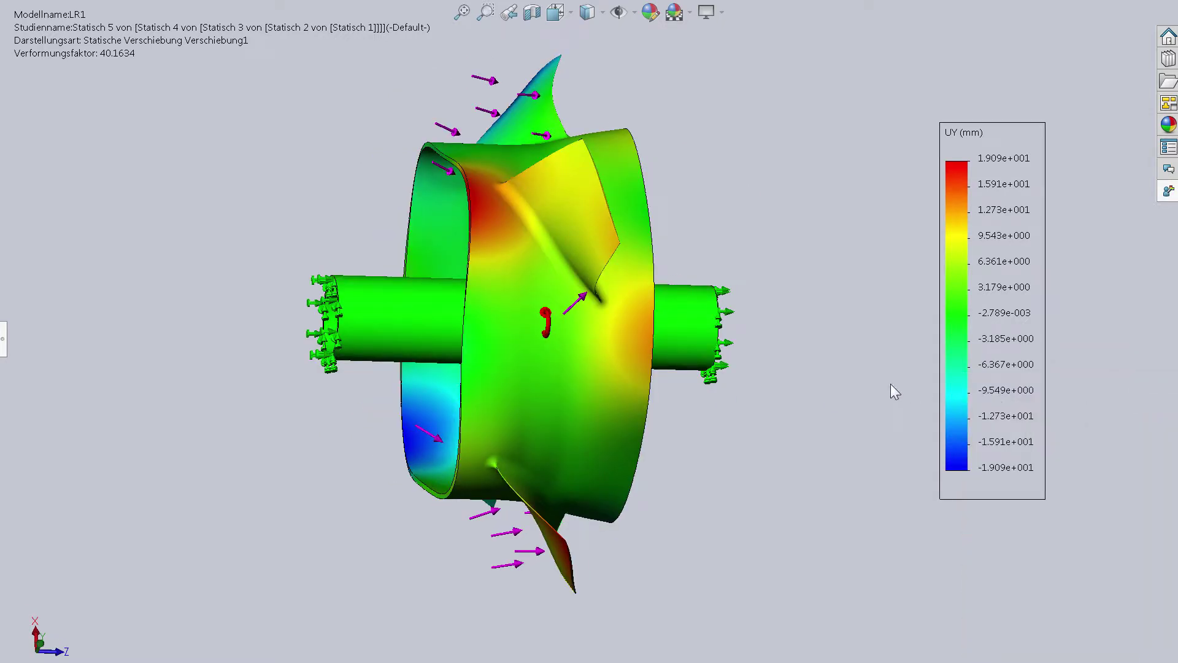
mouse_move(823, 384)
middle_mouse_down()
mouse_move(594, 371)
mouse_move(397, 378)
middle_mouse_up()
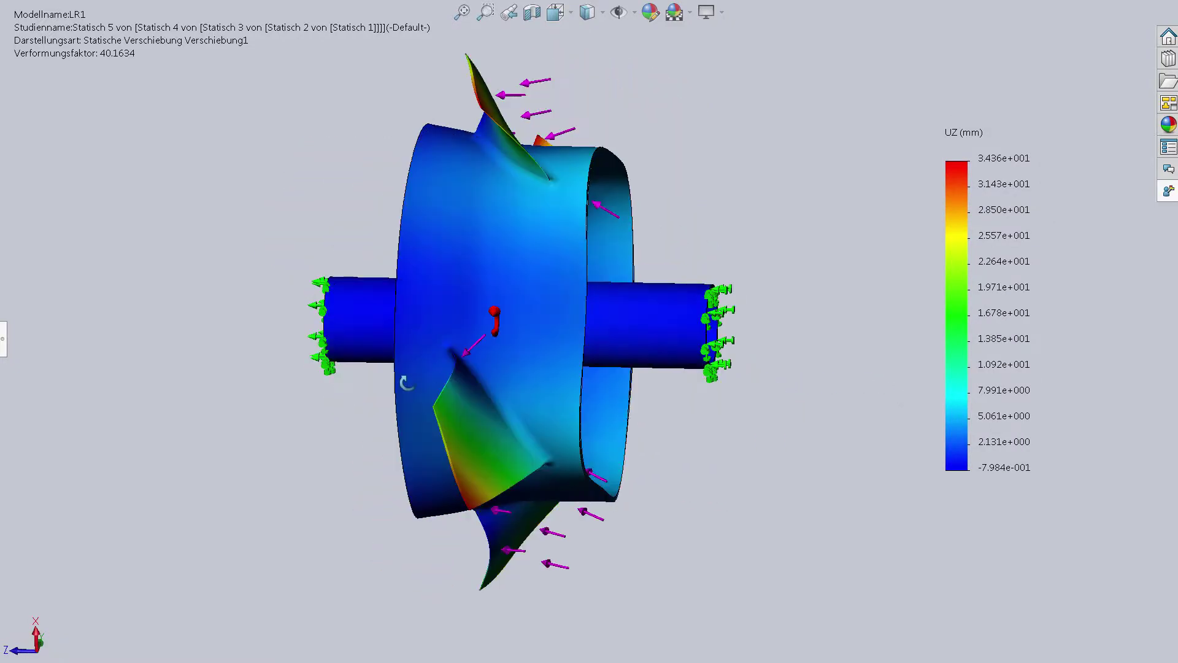
right_click(976, 334)
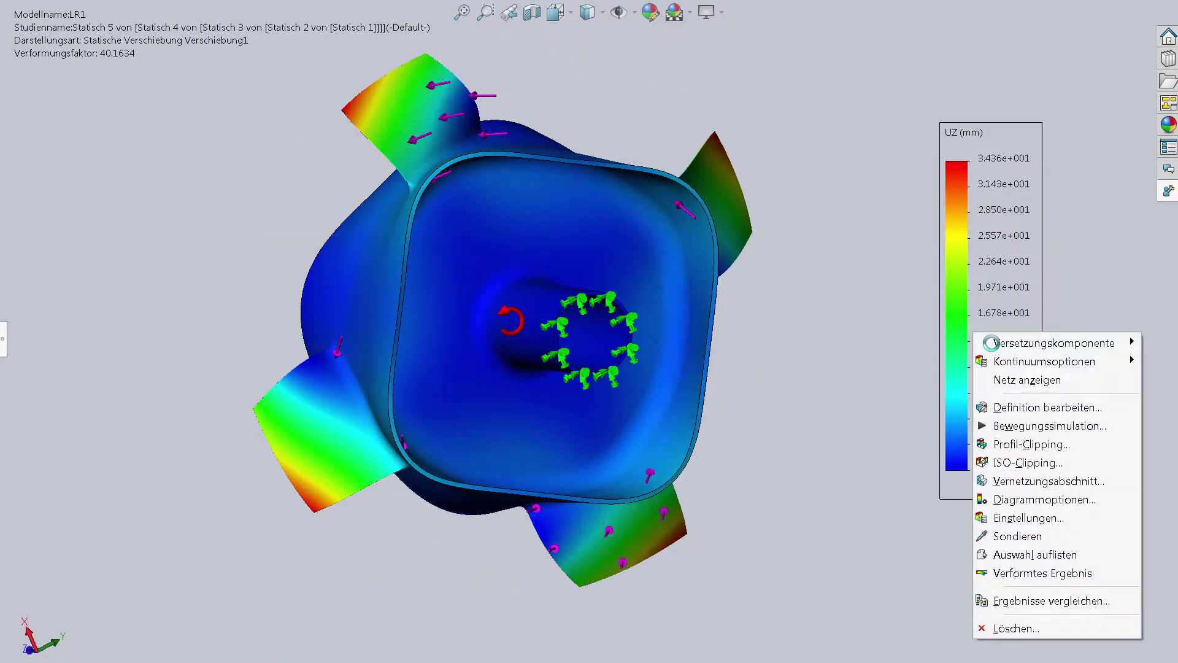
mouse_move(1053, 342)
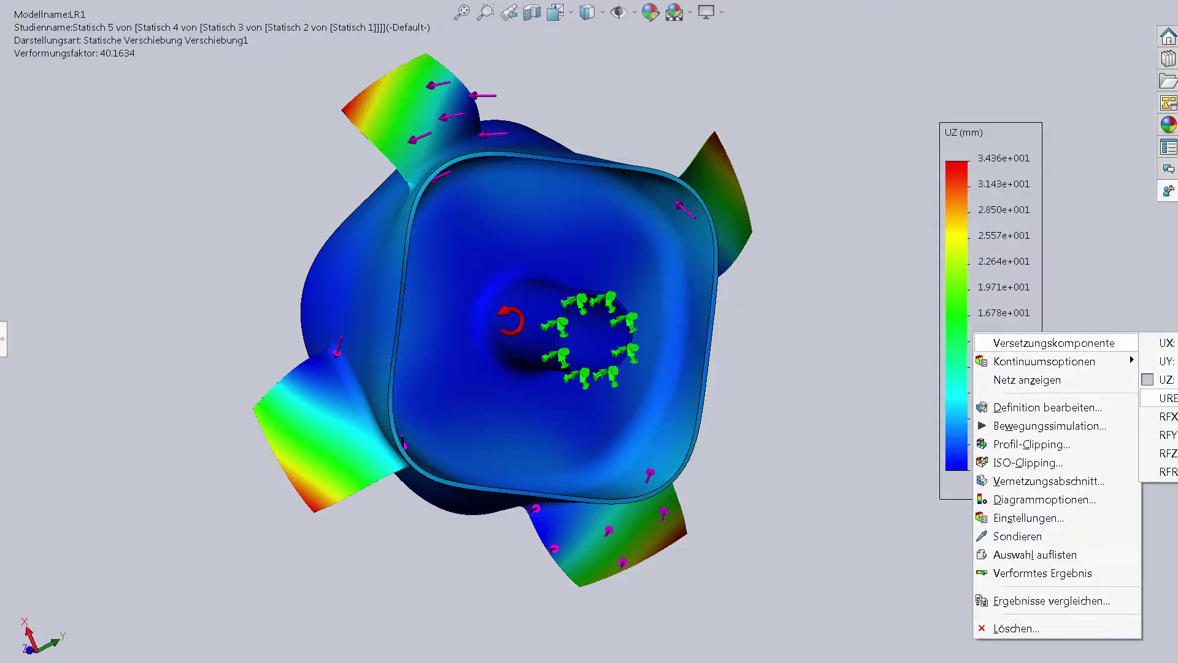
left_click(1159, 398)
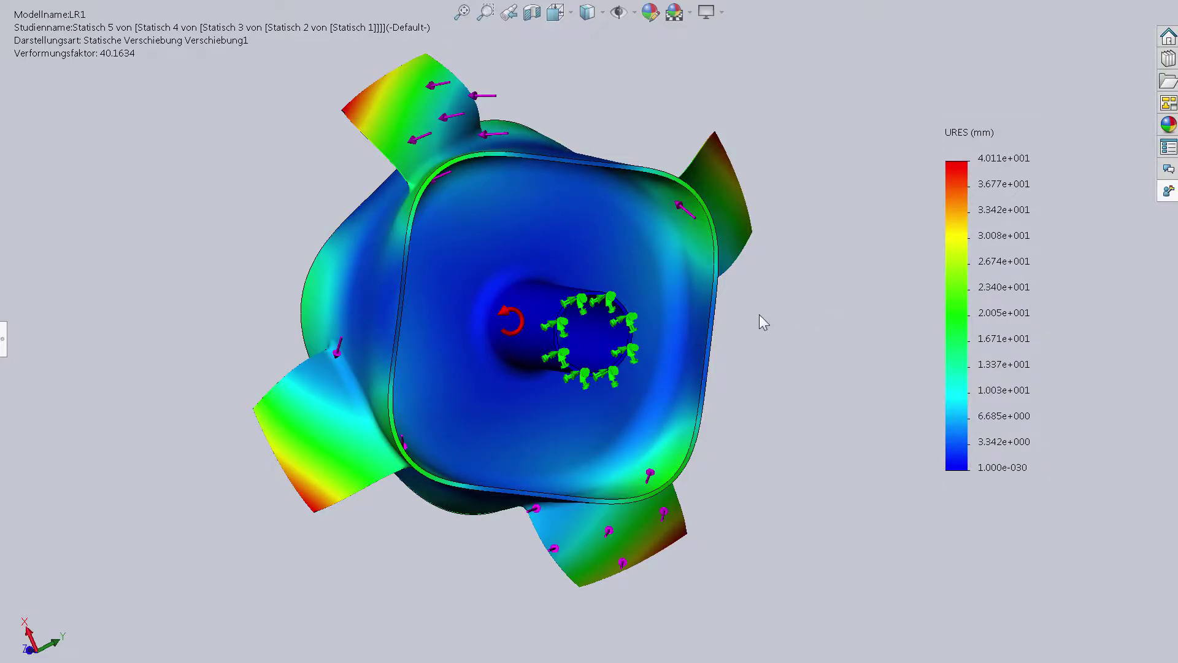
mouse_move(761, 316)
middle_mouse_down()
mouse_move(679, 303)
mouse_move(480, 304)
mouse_move(116, 402)
middle_mouse_up()
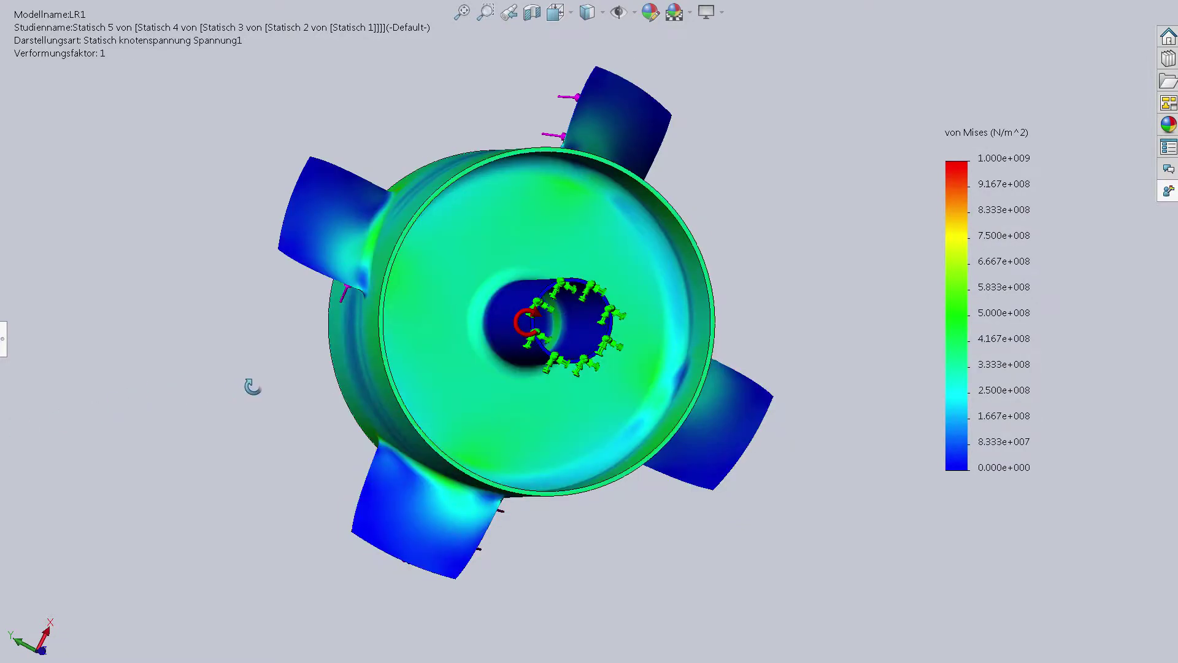
mouse_move(252, 387)
middle_mouse_down()
mouse_move(353, 100)
mouse_move(361, 488)
mouse_move(352, 79)
mouse_move(406, 301)
mouse_move(557, 195)
mouse_move(741, 266)
mouse_move(686, 269)
middle_mouse_up()
scroll(663, 351, "down", 3)
scroll(662, 355, "down", 3)
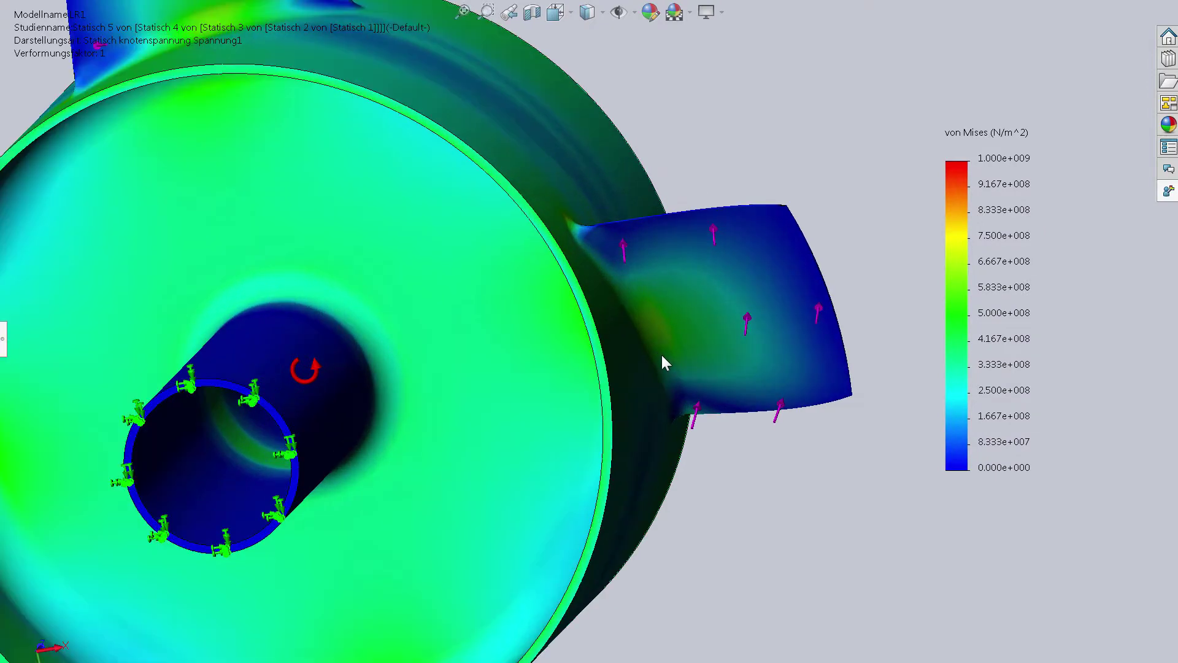
mouse_move(662, 355)
middle_mouse_down()
mouse_move(653, 350)
mouse_move(665, 289)
mouse_move(692, 279)
mouse_move(600, 321)
mouse_move(454, 237)
mouse_move(381, 297)
mouse_move(674, 405)
mouse_move(629, 327)
mouse_move(407, 491)
mouse_move(632, 473)
mouse_move(705, 490)
mouse_move(558, 476)
mouse_move(571, 552)
mouse_move(500, 537)
mouse_move(440, 501)
mouse_move(448, 534)
middle_mouse_up()
scroll(671, 405, "down", 2)
scroll(362, 521, "down", 2)
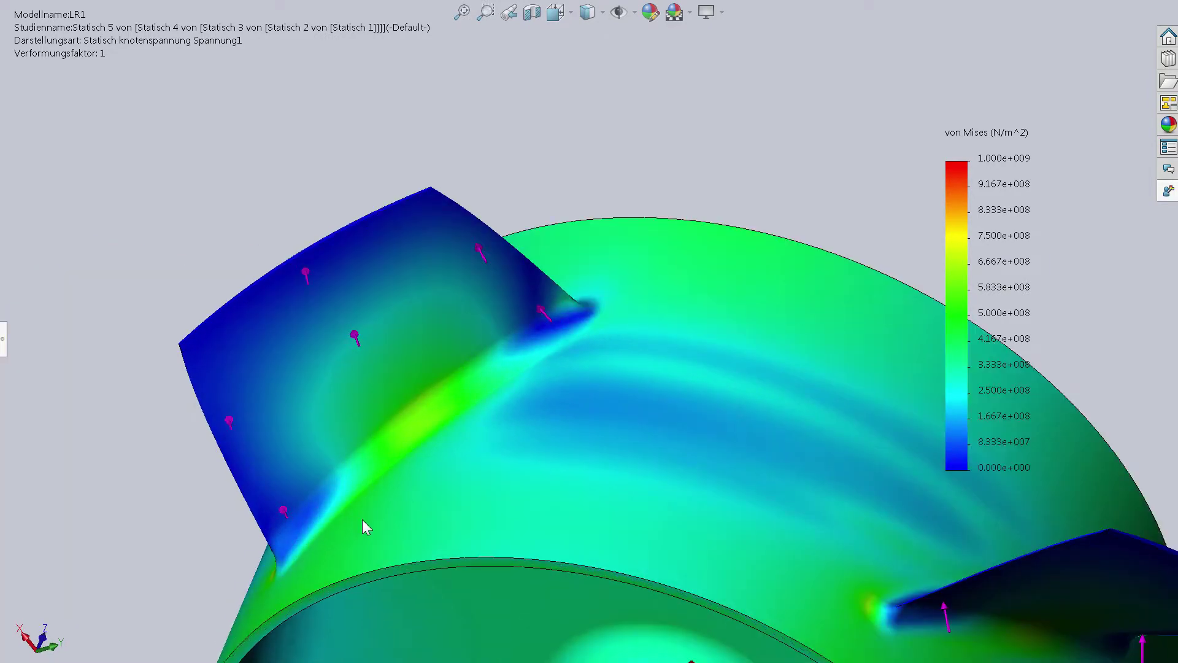
scroll(285, 563, "up", 3)
scroll(285, 563, "down", 1)
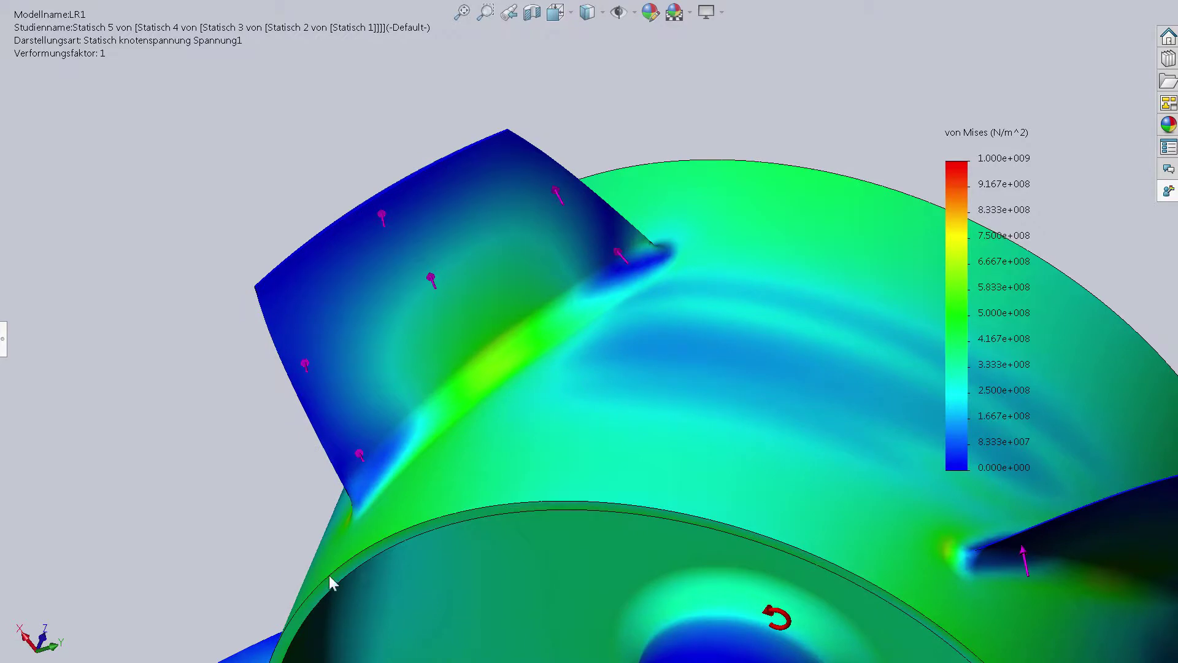
middle_click_drag(329, 575, 419, 573)
scroll(455, 572, "up", 2)
scroll(528, 592, "up", 2)
scroll(632, 614, "up", 2)
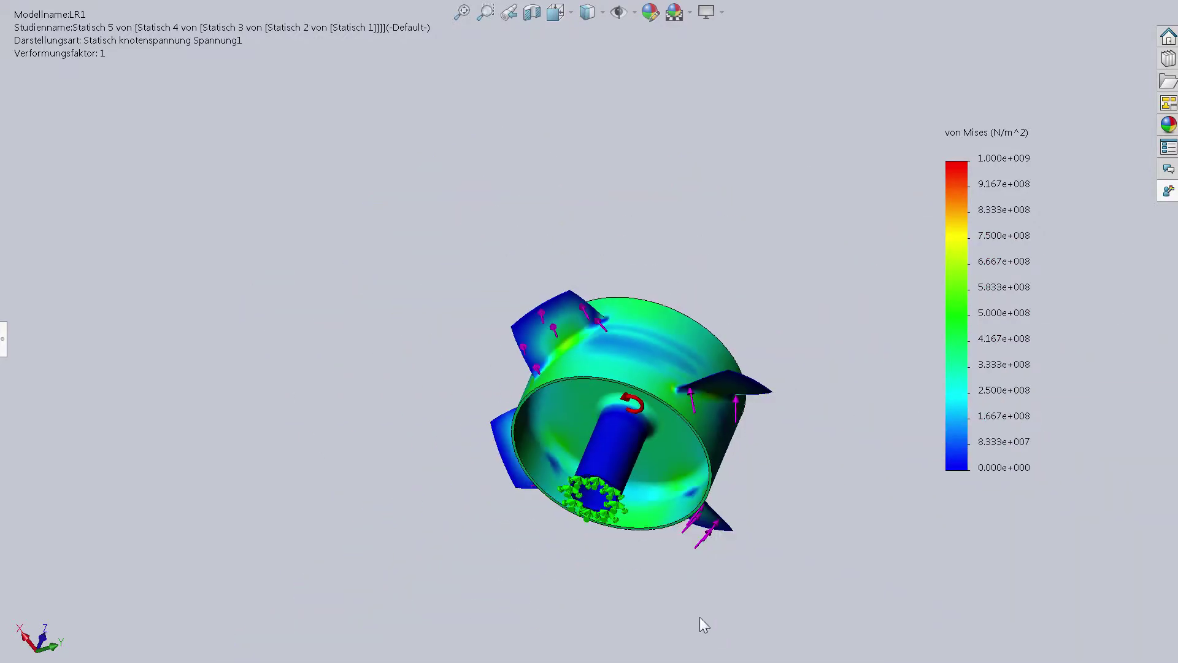
scroll(718, 614, "up", 1)
scroll(665, 547, "down", 1)
scroll(573, 488, "down", 2)
scroll(620, 464, "down", 2)
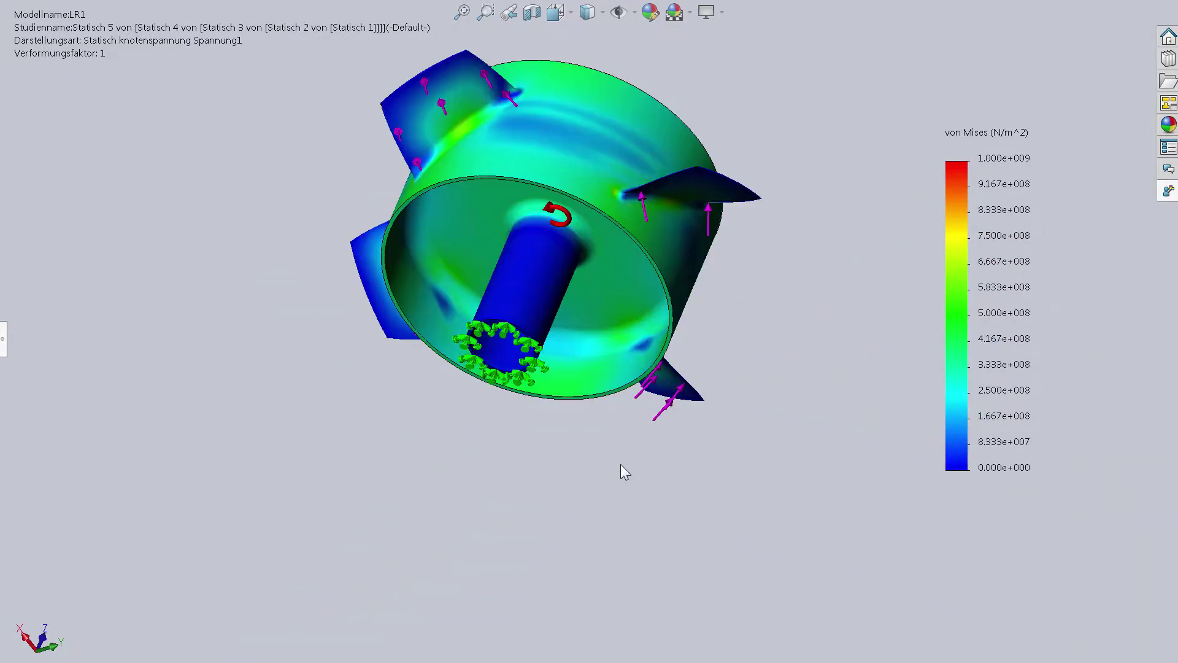
scroll(774, 281, "down", 1)
Orbit the von Mises plot to the drum's open end and hub, then hide it.
mouse_move(775, 282)
middle_mouse_down()
mouse_move(650, 226)
mouse_move(645, 121)
mouse_move(657, 71)
mouse_move(706, 203)
mouse_move(768, 295)
mouse_move(786, 274)
mouse_move(806, 275)
mouse_move(789, 284)
mouse_move(807, 300)
mouse_move(775, 153)
middle_mouse_up()
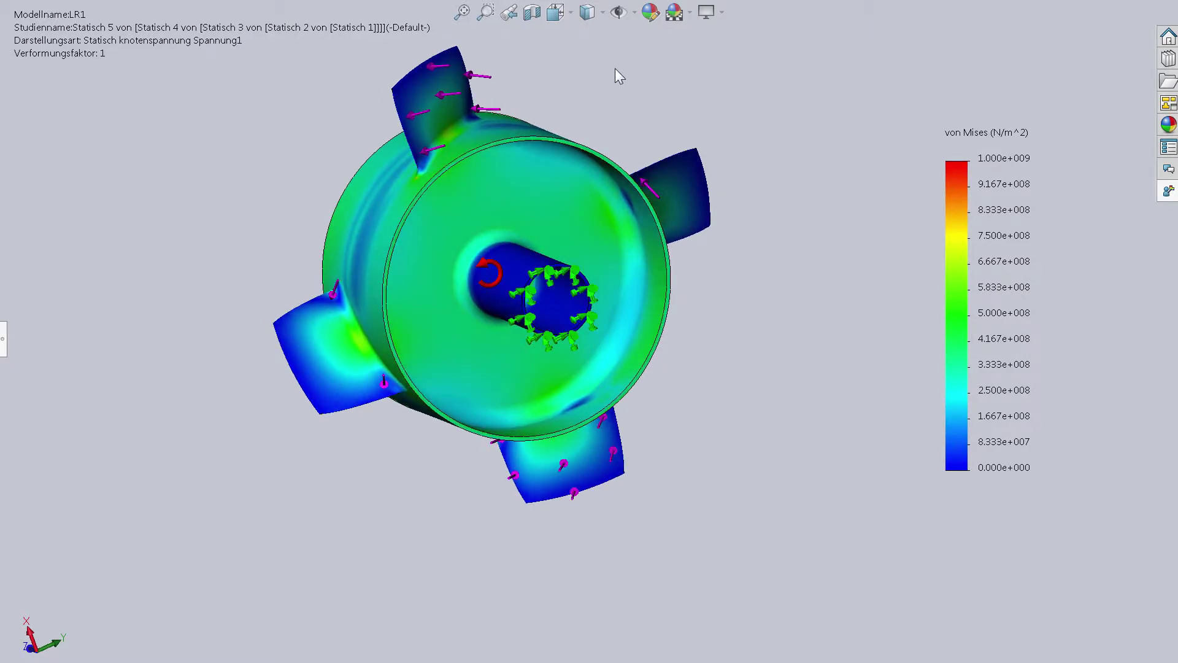
scroll(614, 68, "down", 2)
scroll(694, 554, "up", 2)
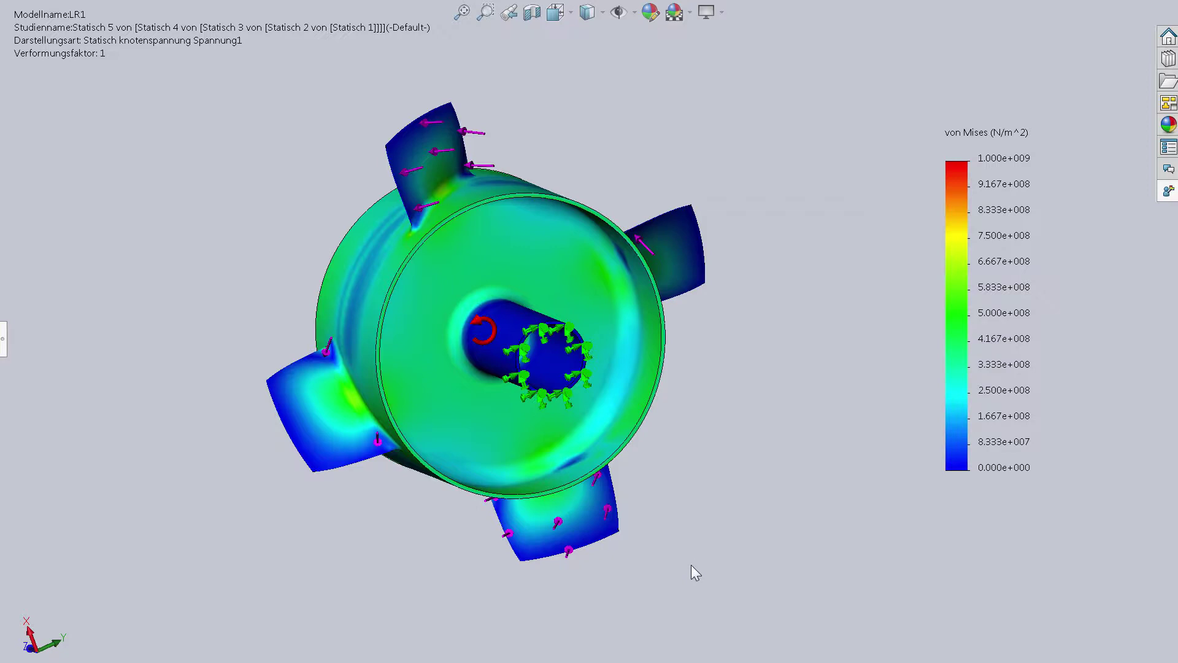
middle_click_drag(699, 542, 710, 514)
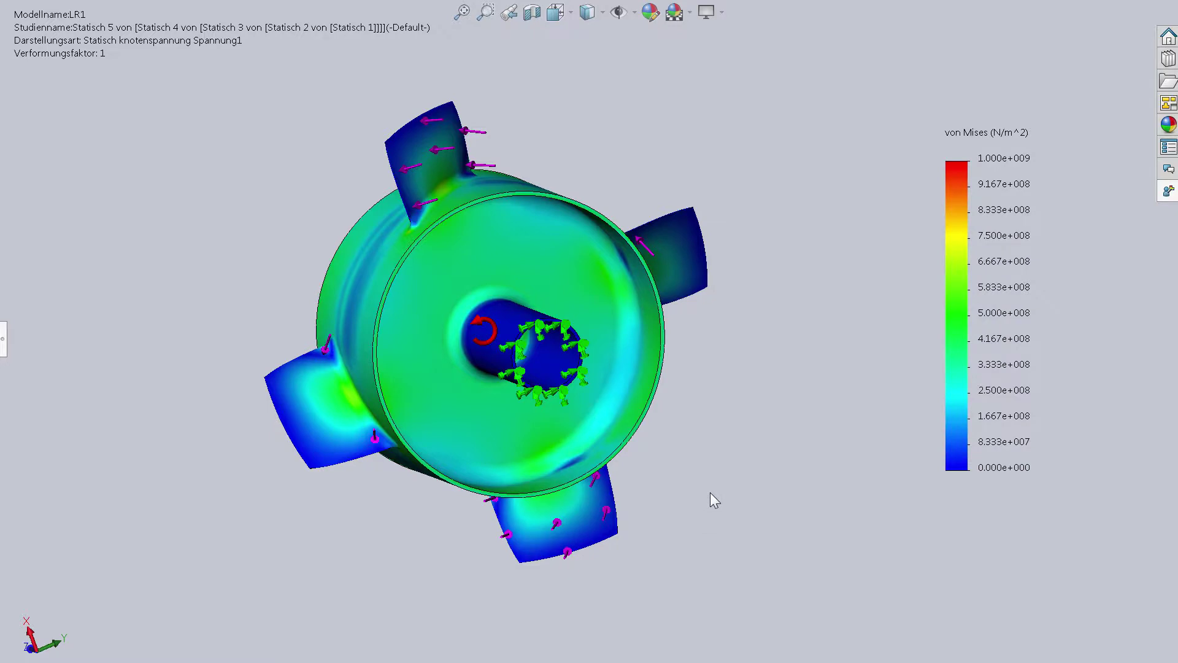
mouse_move(713, 496)
middle_mouse_down()
mouse_move(729, 503)
mouse_move(757, 484)
mouse_move(745, 487)
middle_mouse_up()
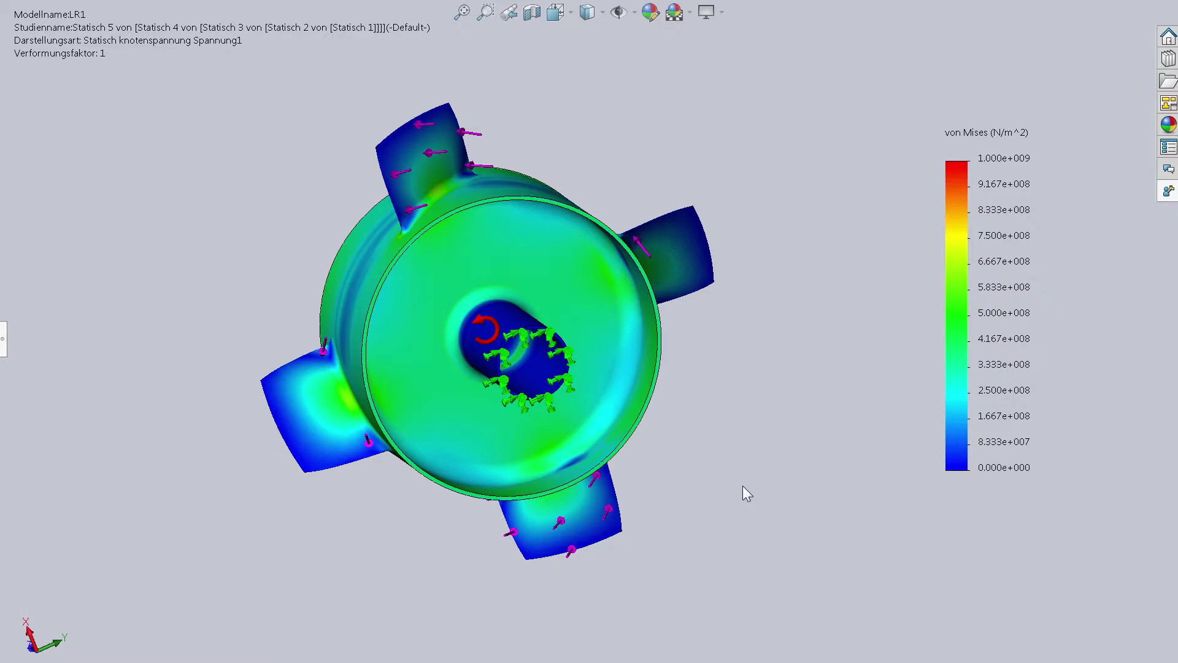
middle_click_drag(747, 476, 745, 479)
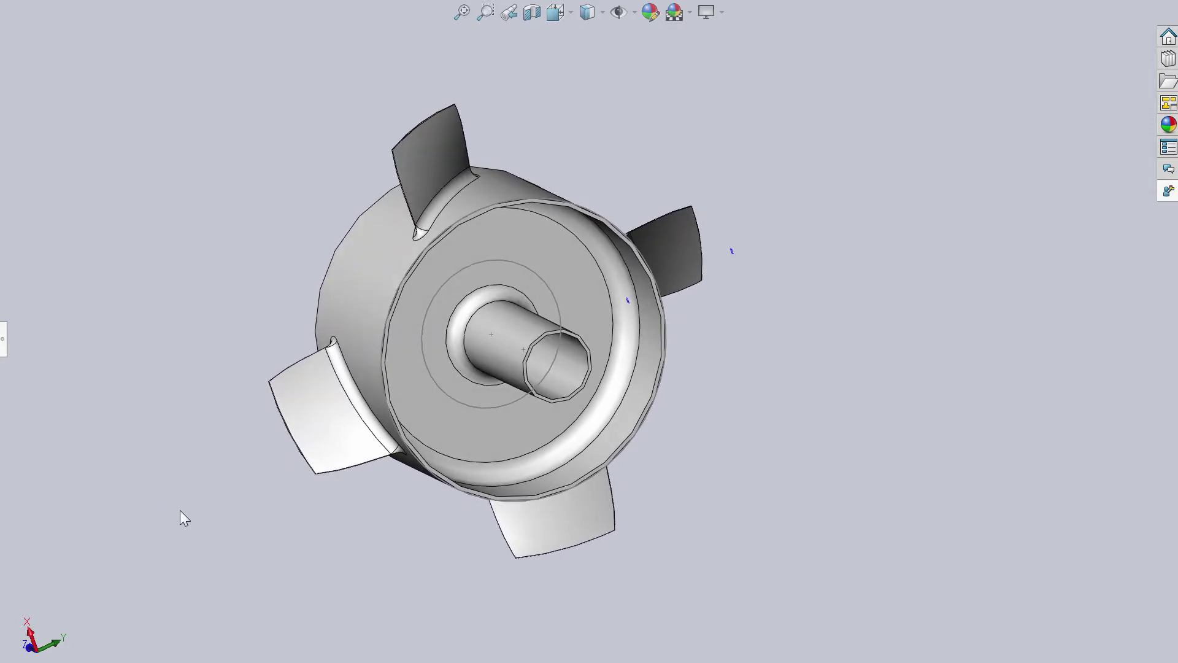
Zoom out and display the fixtures and blade pressure loads on the plain model.
middle_click_drag(182, 511, 199, 520)
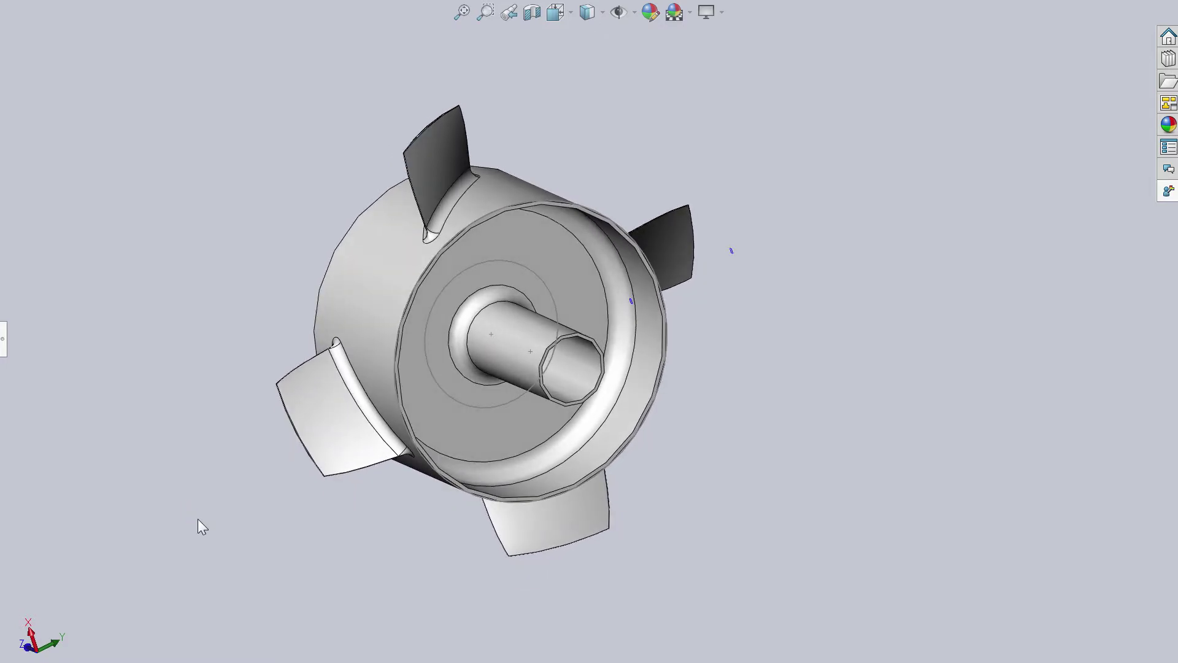
key("z")
key("z")
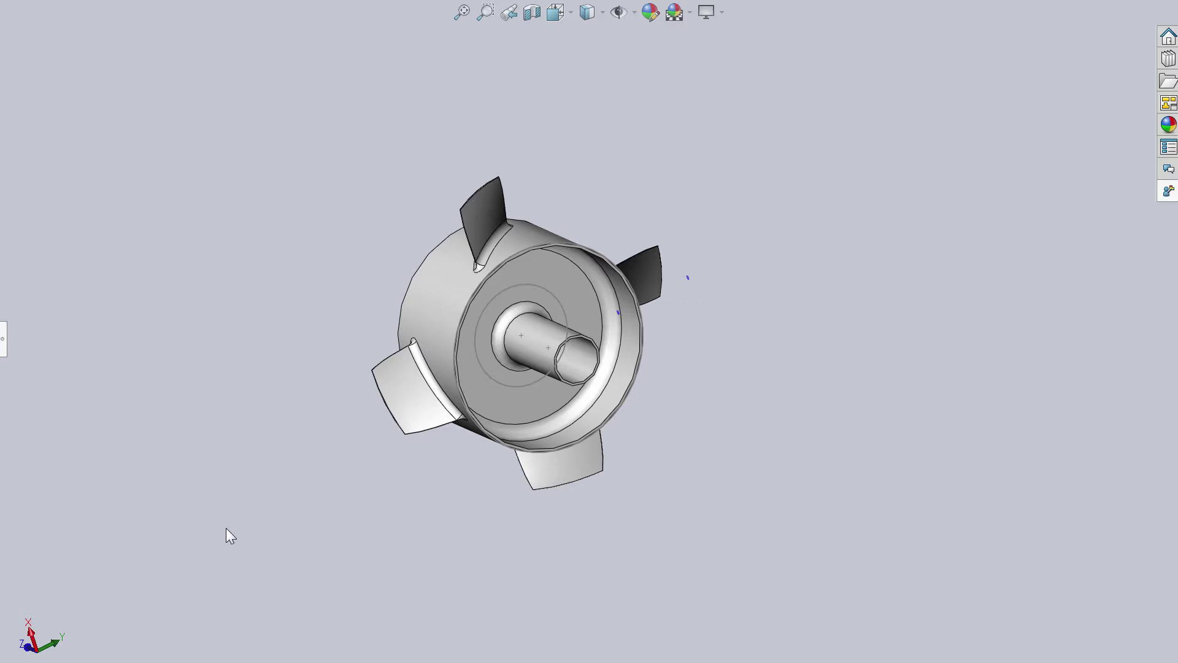
middle_click_drag(226, 528, 221, 521)
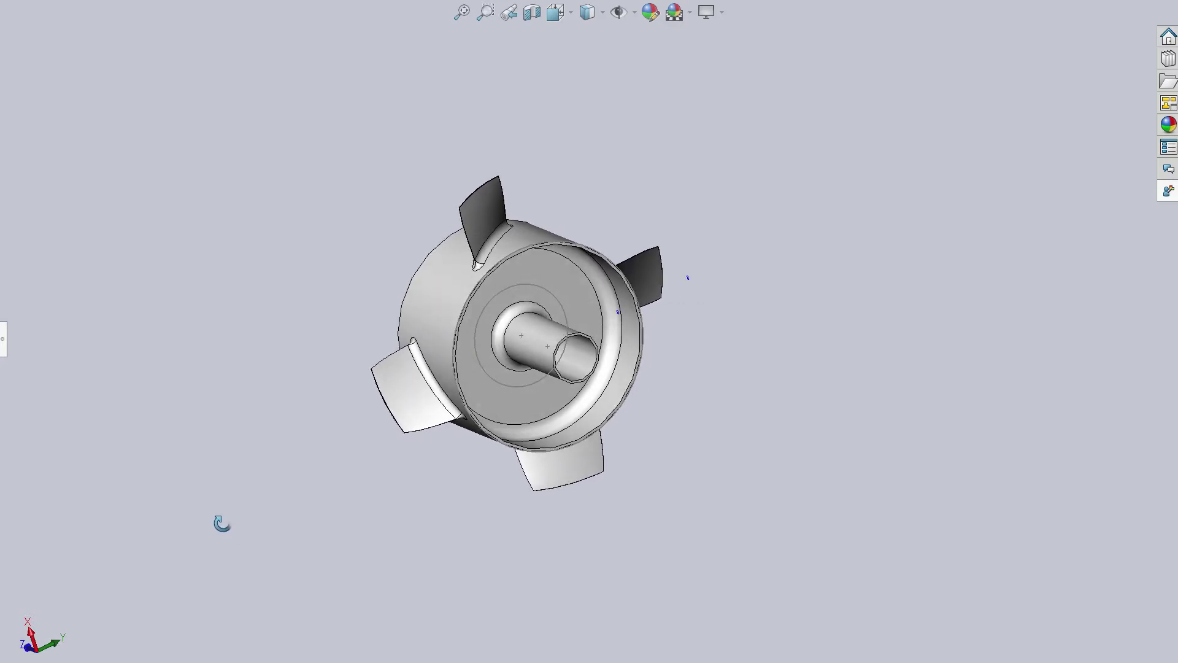
key("z")
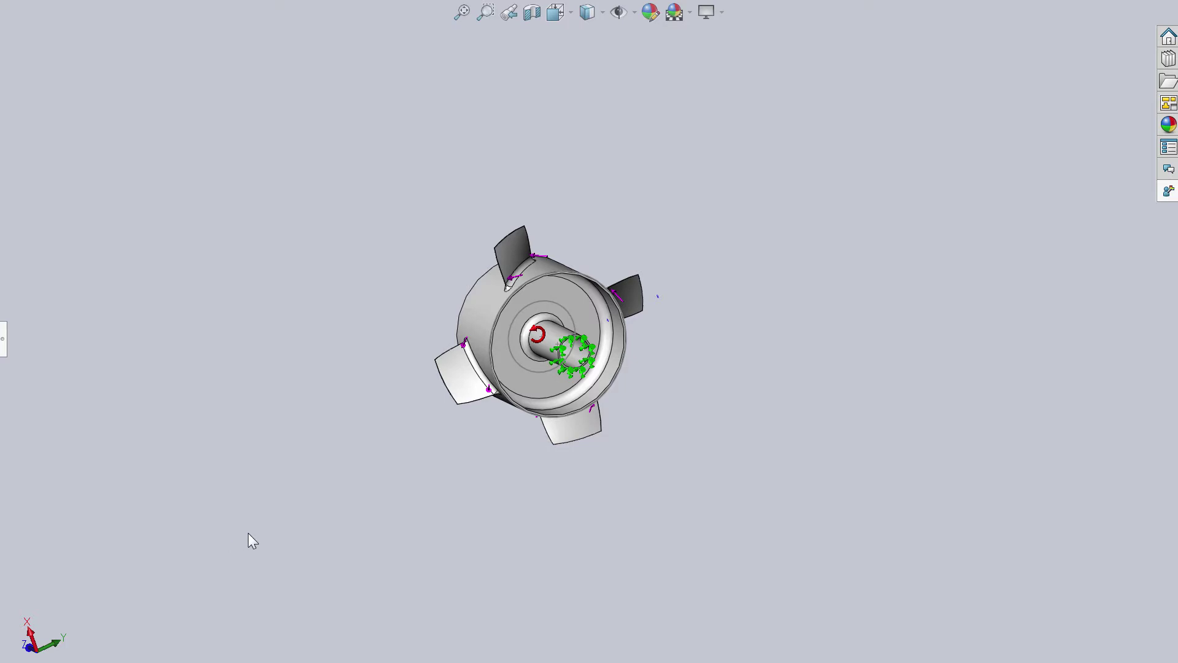
key("z")
Tilt the model to the loaded blades and restore the von Mises plot at 1.000e+009 N/m^2.
mouse_move(814, 652)
middle_mouse_down()
mouse_move(779, 644)
mouse_move(687, 510)
middle_mouse_up()
scroll(687, 510, "down", 3)
scroll(399, 132, "down", 2)
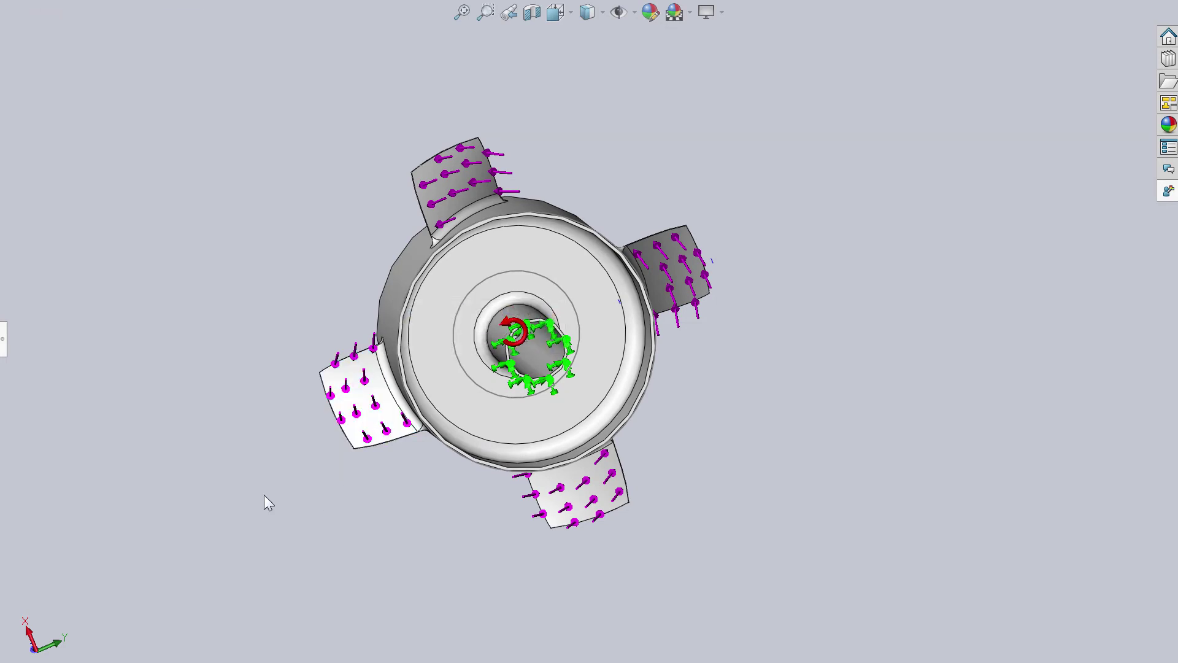
mouse_move(263, 499)
middle_mouse_down()
mouse_move(100, 468)
mouse_move(1, 473)
middle_mouse_up()
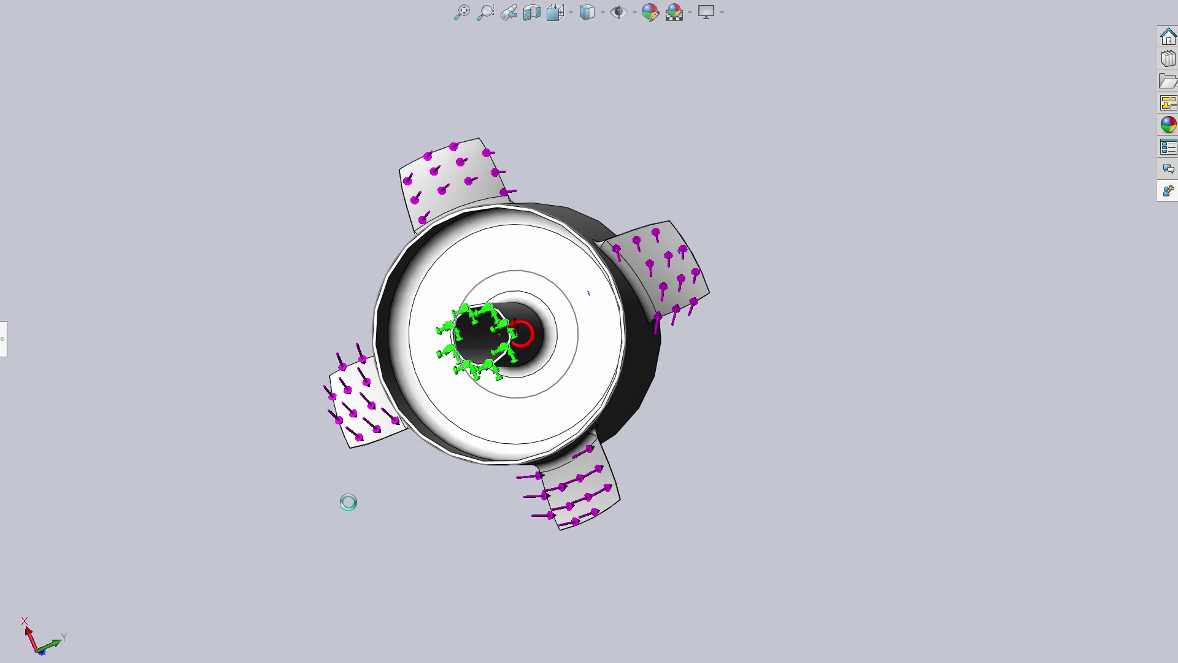
middle_click_drag(350, 505, 200, 510)
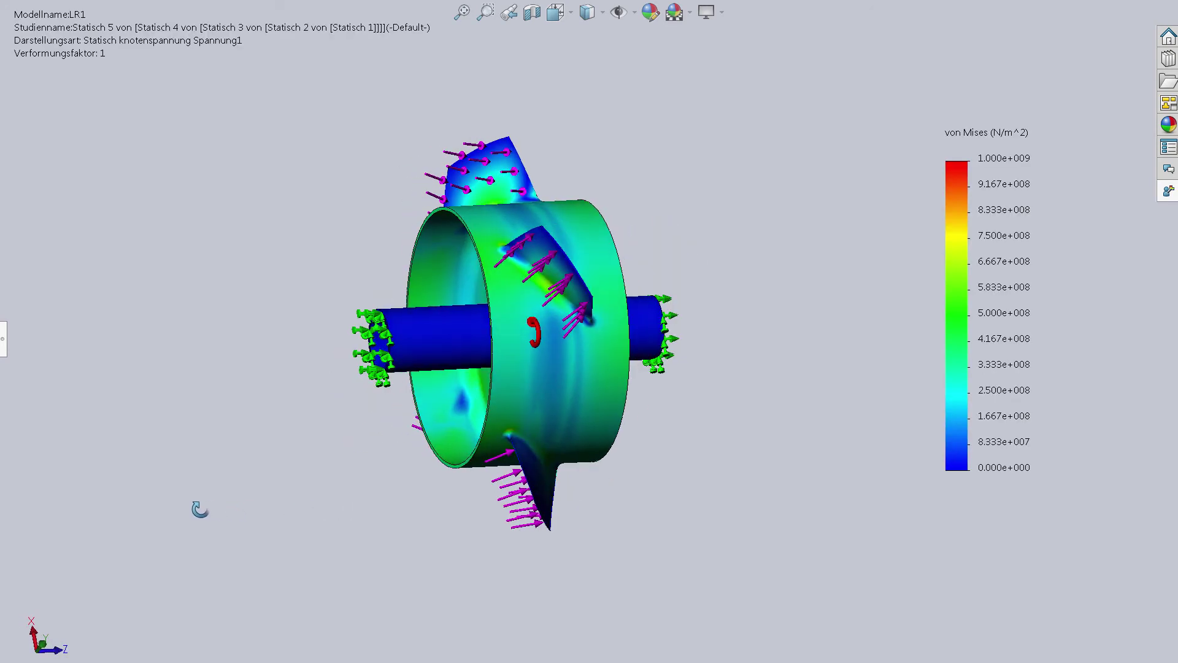
mouse_move(189, 384)
middle_mouse_down()
mouse_move(360, 516)
mouse_move(522, 491)
mouse_move(623, 505)
mouse_move(641, 443)
middle_mouse_up()
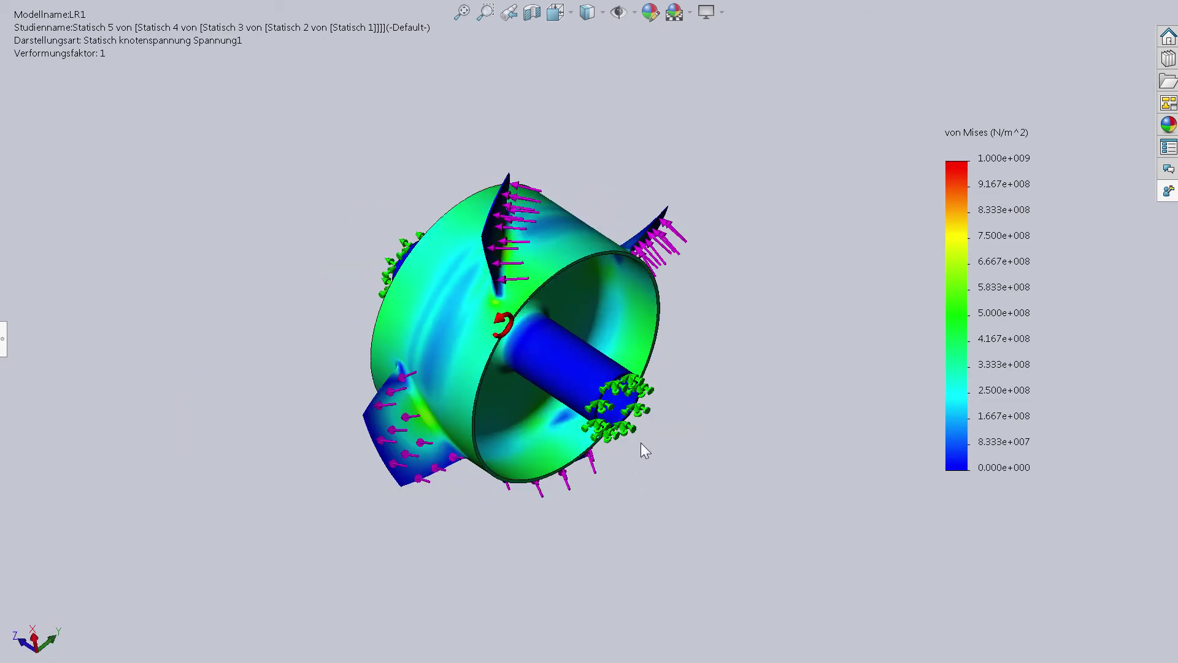
middle_click_drag(837, 174, 847, 184)
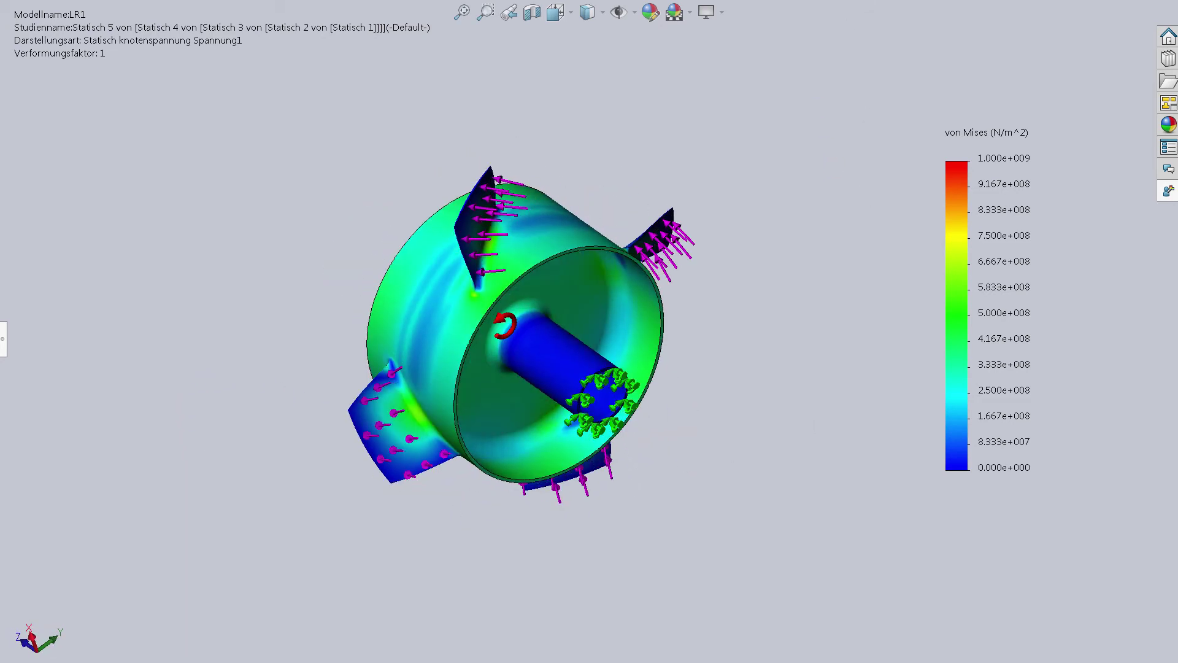